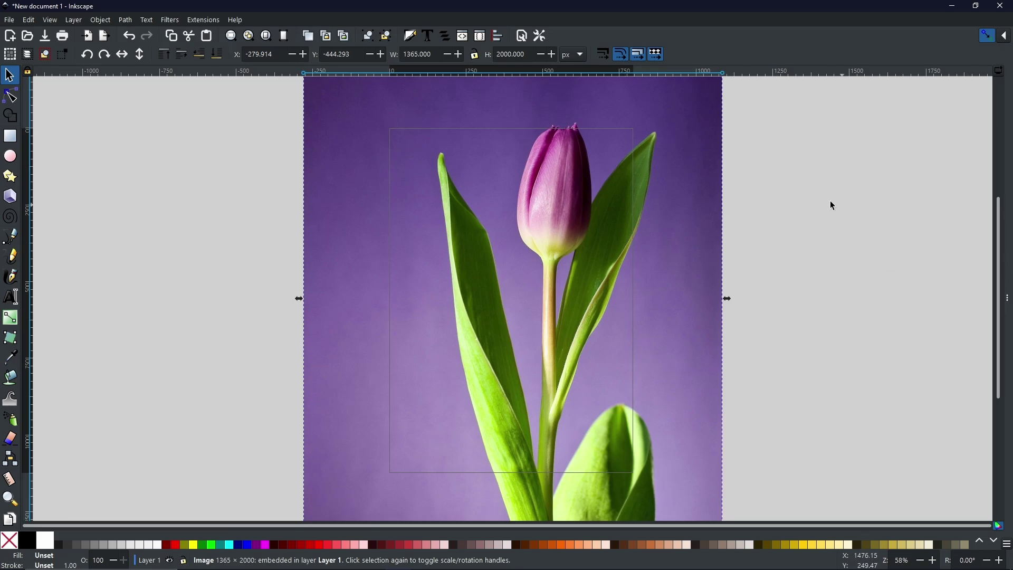
Step: Check the page settings in Document Properties and scale the tulip photo to about 774 × 1134 px over the page
scroll(722, 203, "down", 1)
left_click_drag(723, 202, 638, 226)
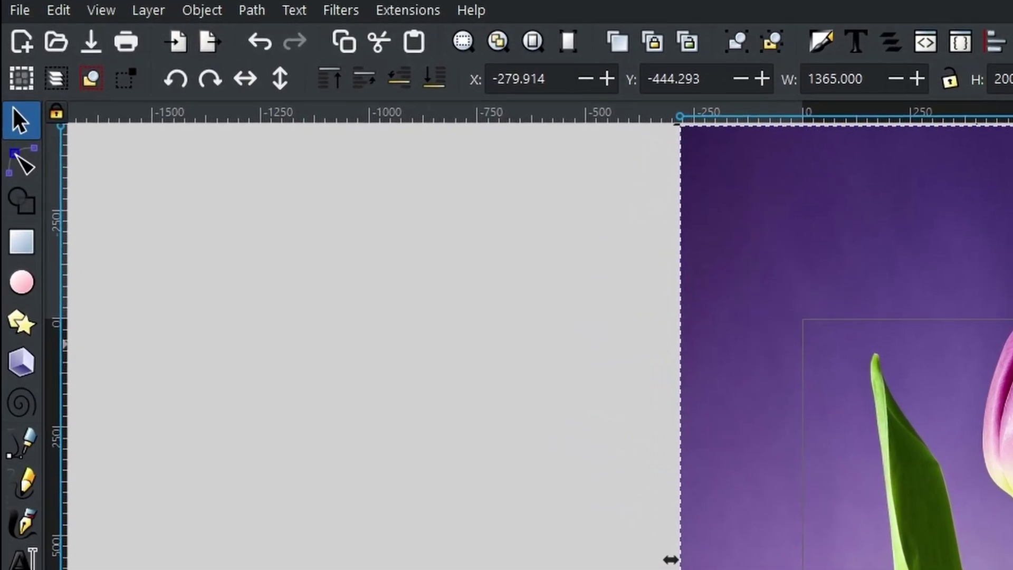
left_click(19, 10)
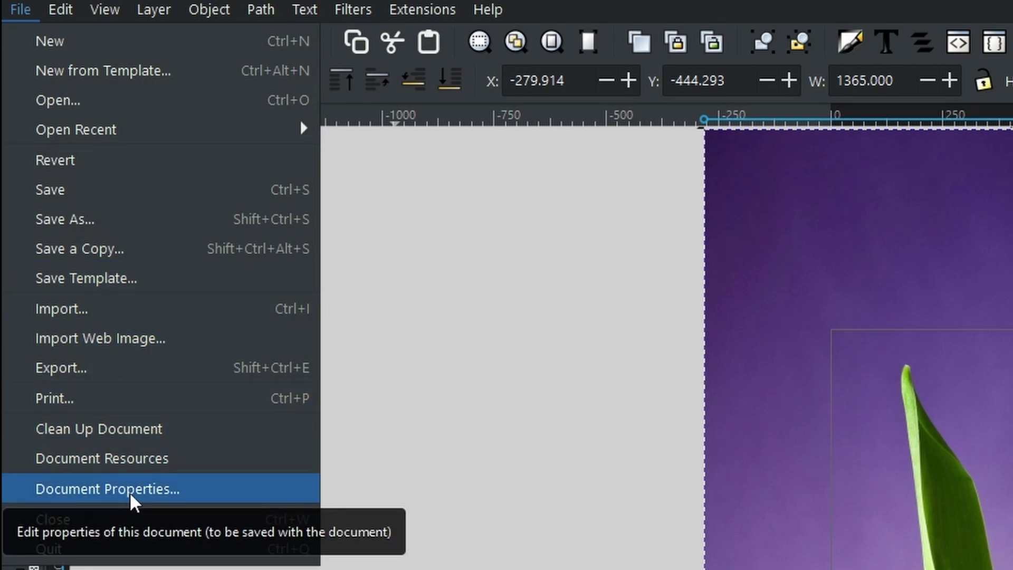
key("Escape")
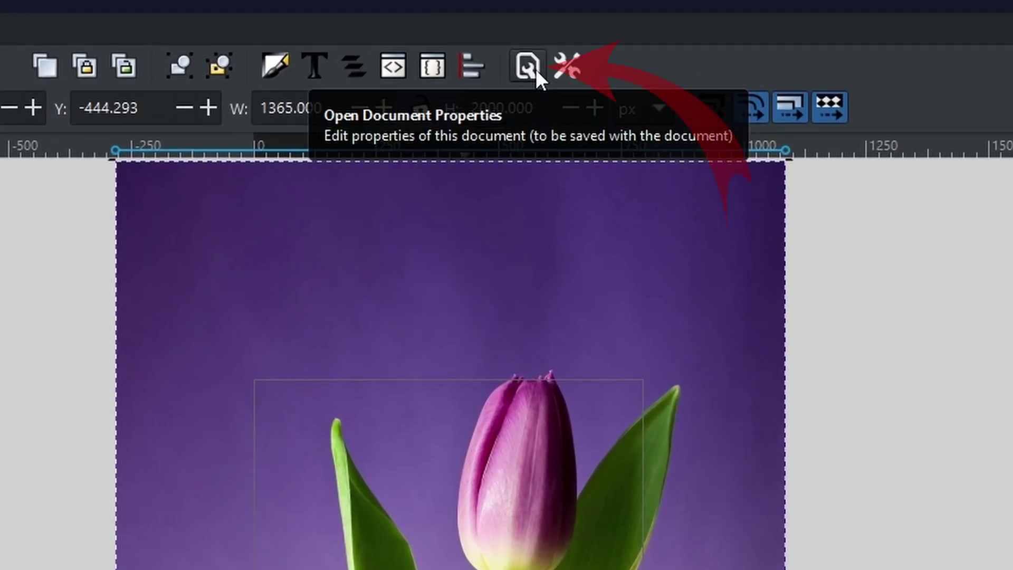
left_click(536, 69)
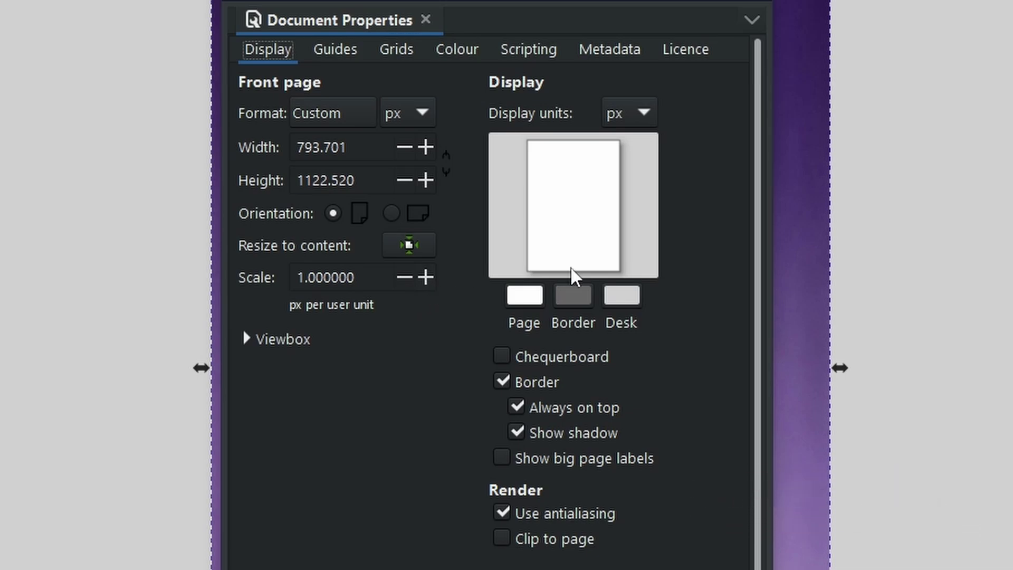
key("ctrl+shift+d")
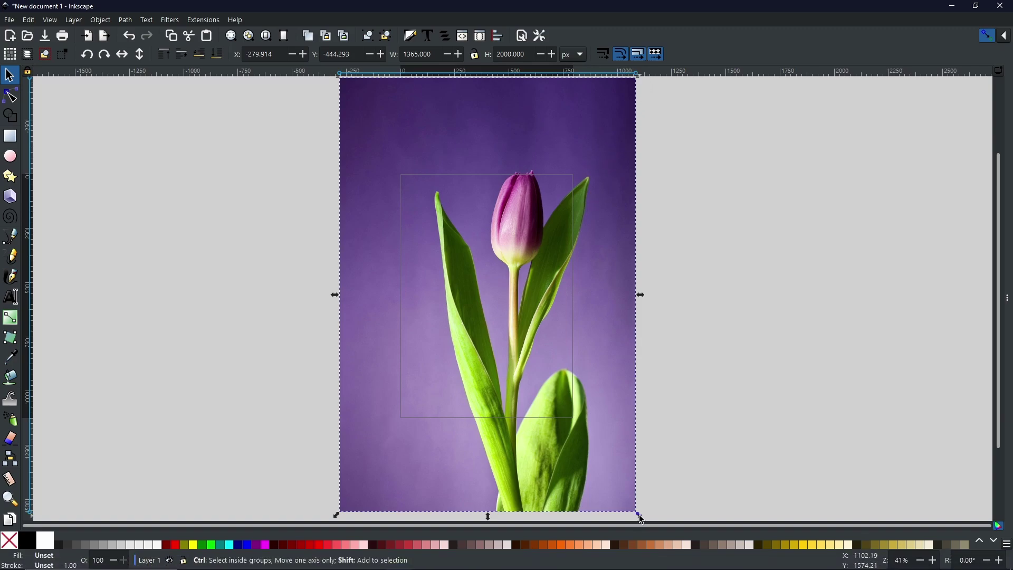
left_click_drag(640, 519, 578, 439)
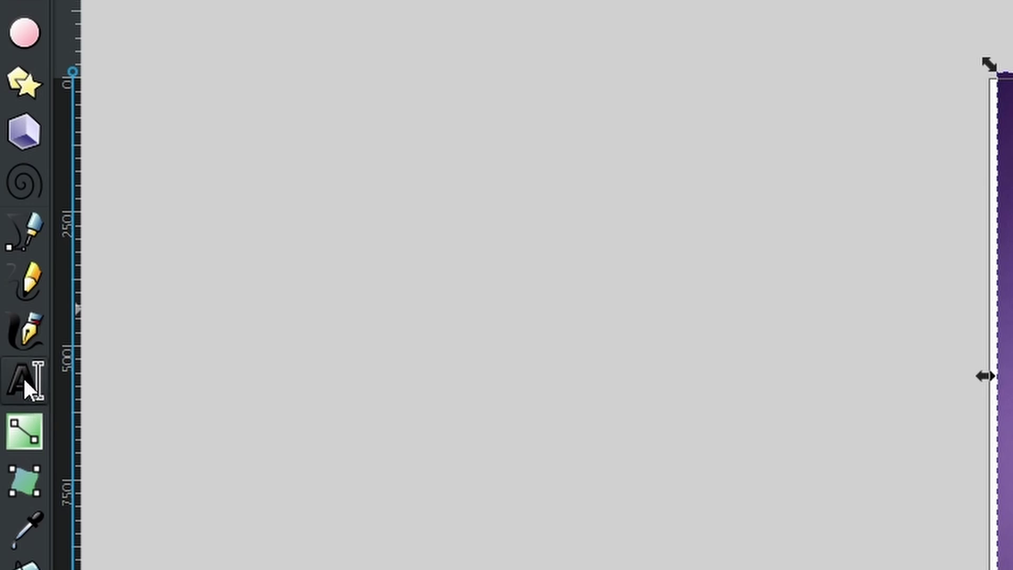
Step: Add the letter "S" as text on the empty canvas beside the photo and apply the Russo One Regular font
left_click(24, 380)
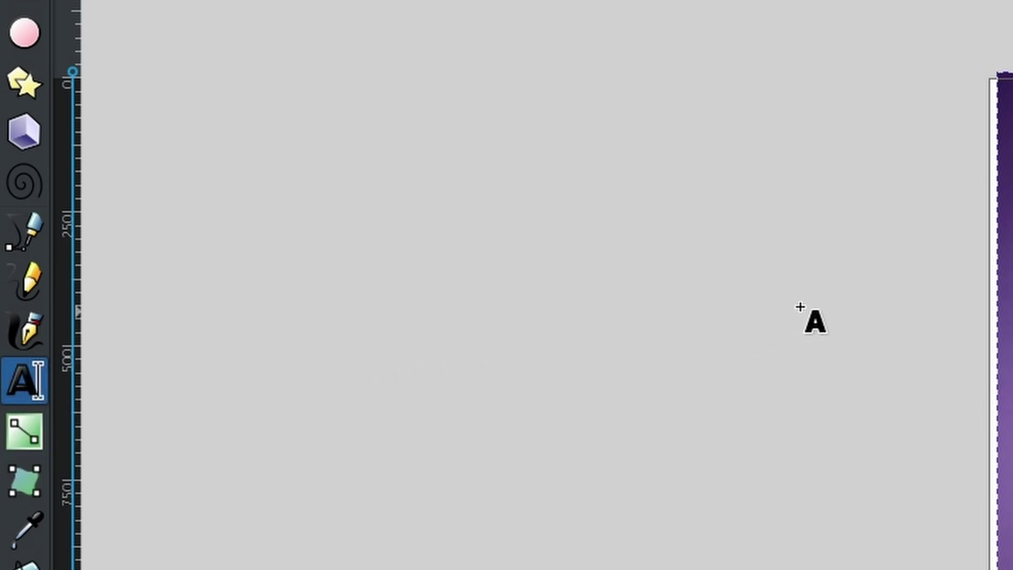
left_click(853, 242)
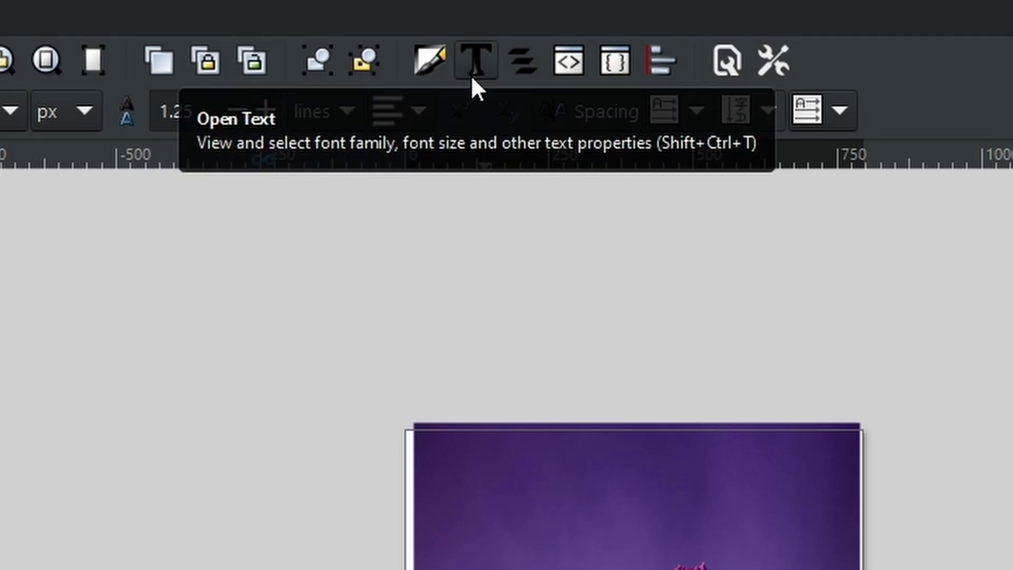
left_click(473, 87)
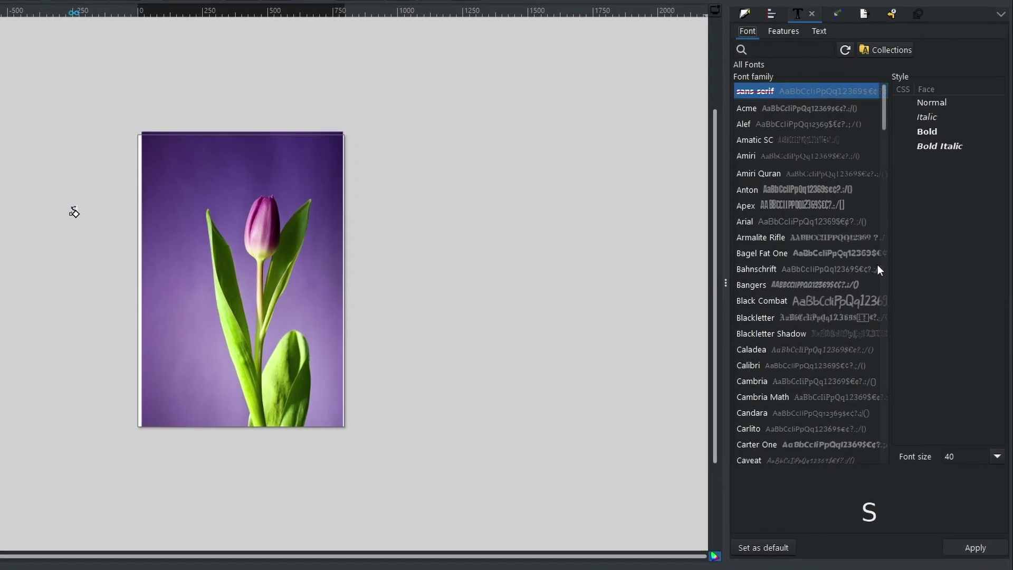
left_click(784, 48)
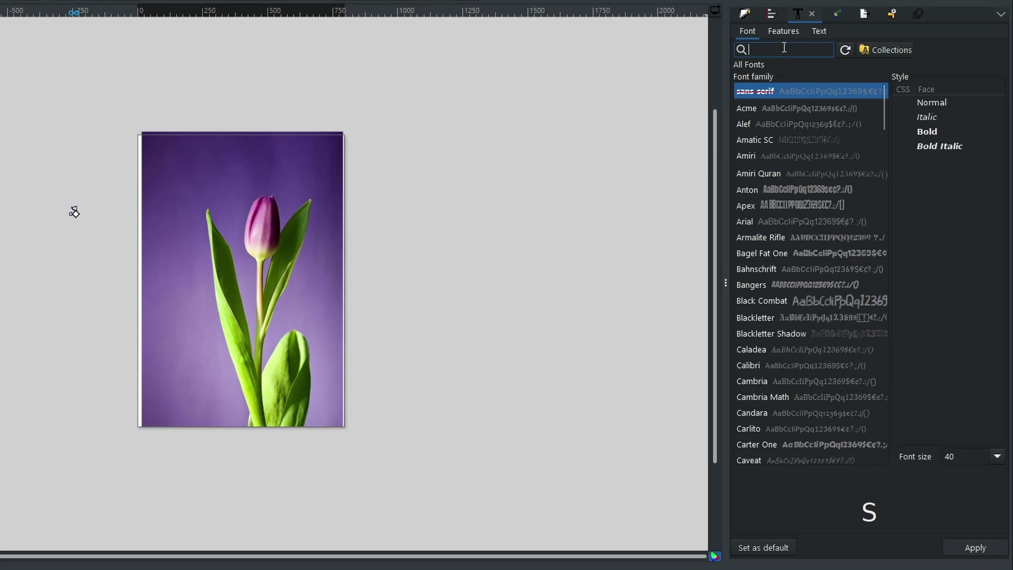
type("russo one")
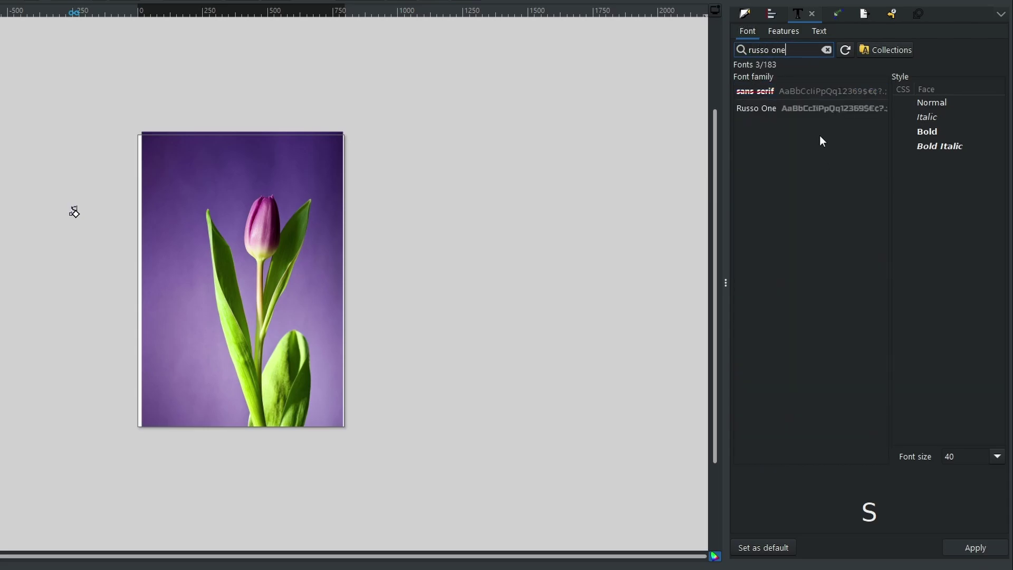
left_click(806, 112)
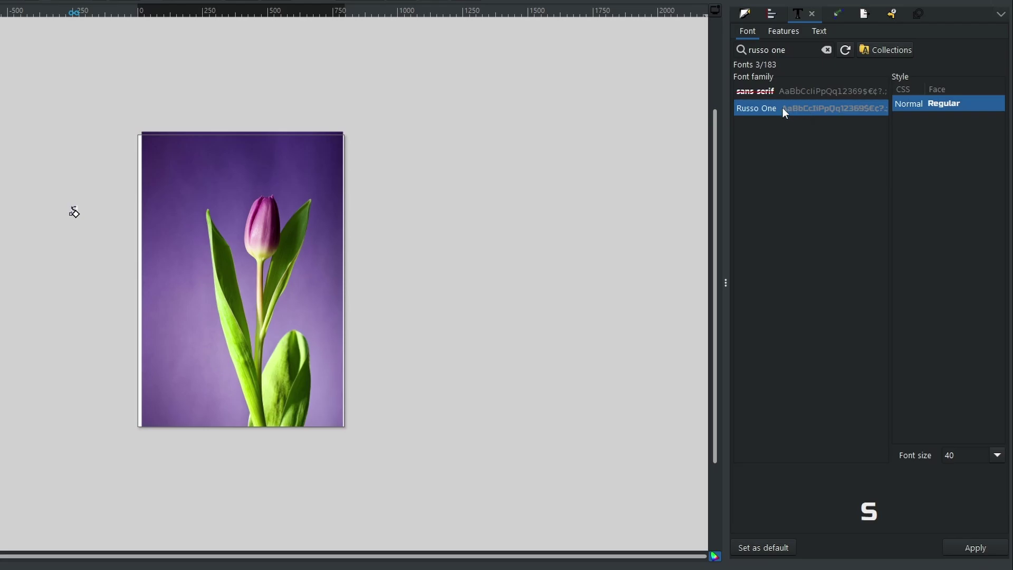
left_click(966, 549)
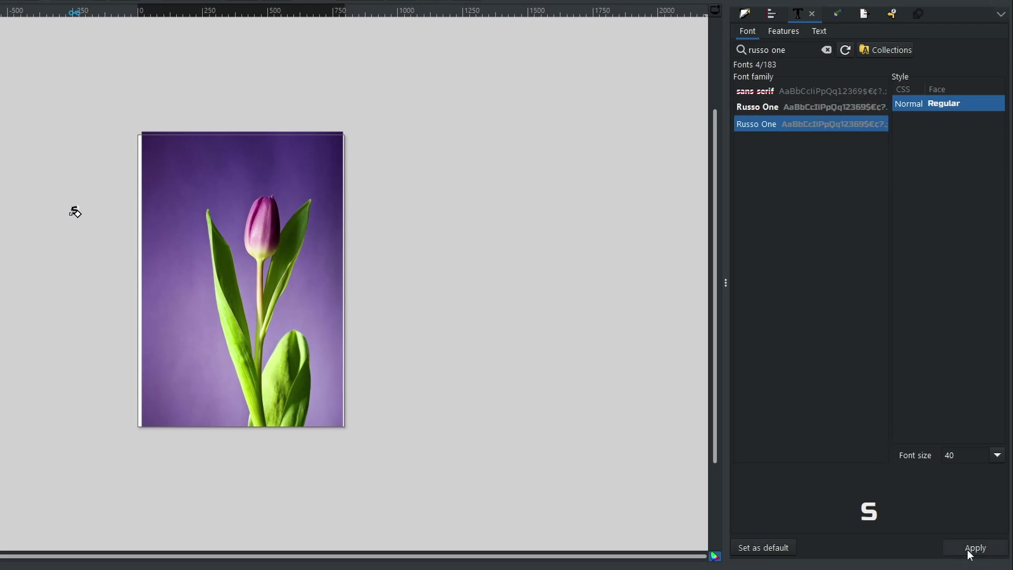
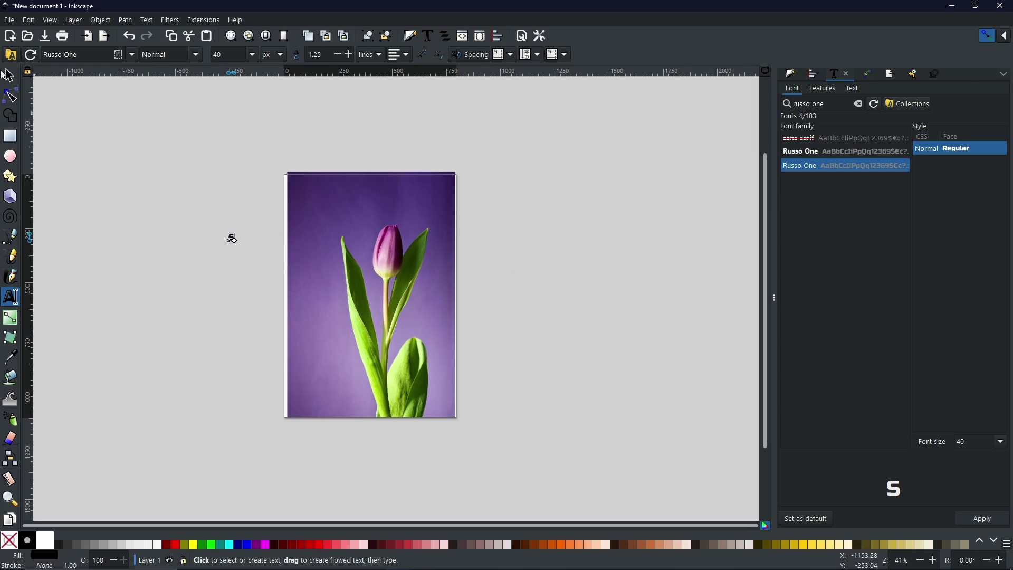
Step: Scale the letter S up to about 764 × 890 px and place it just beside the tulip photo
left_click(11, 77)
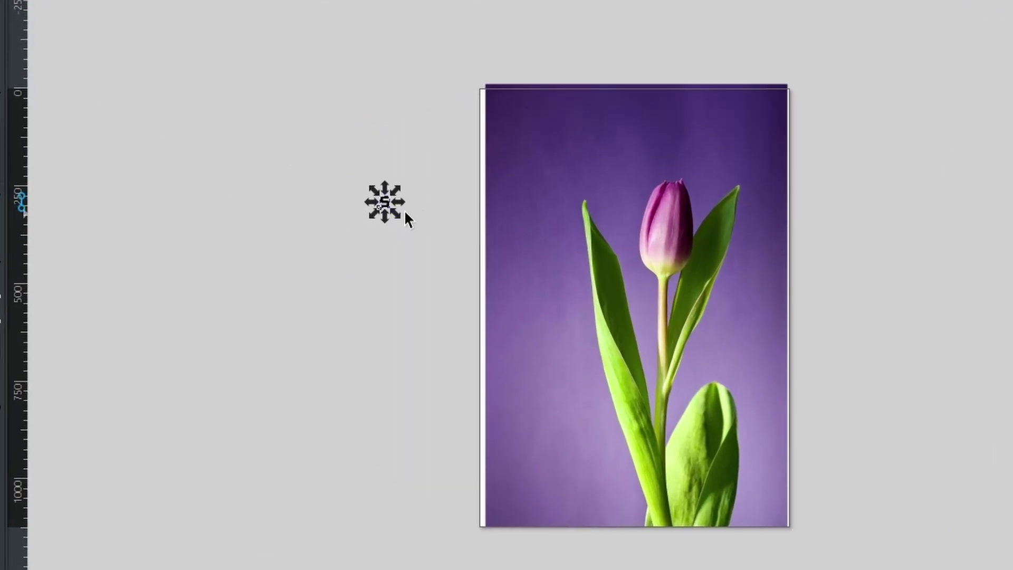
left_click_drag(399, 212, 610, 387)
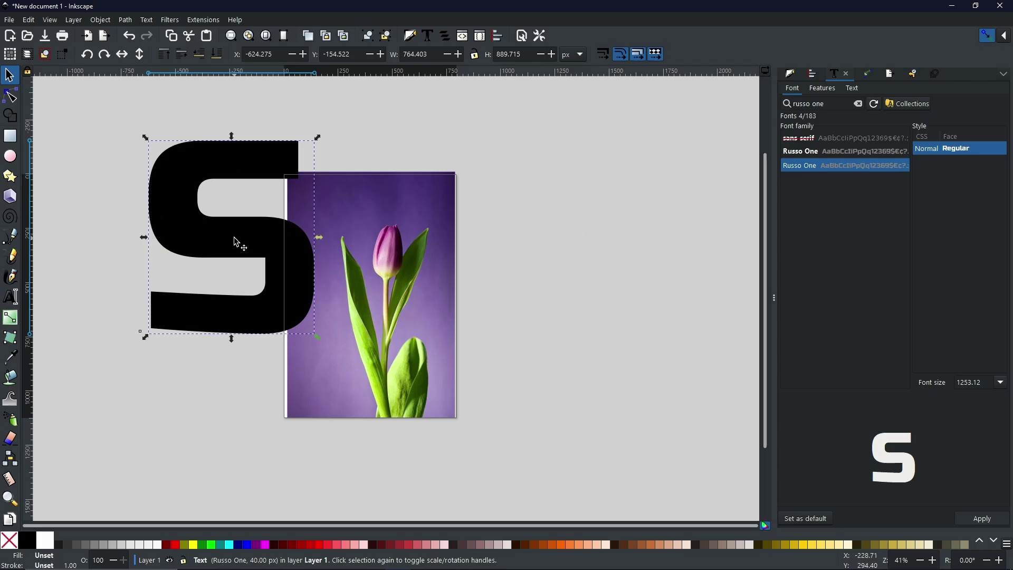
left_click_drag(236, 242, 198, 296)
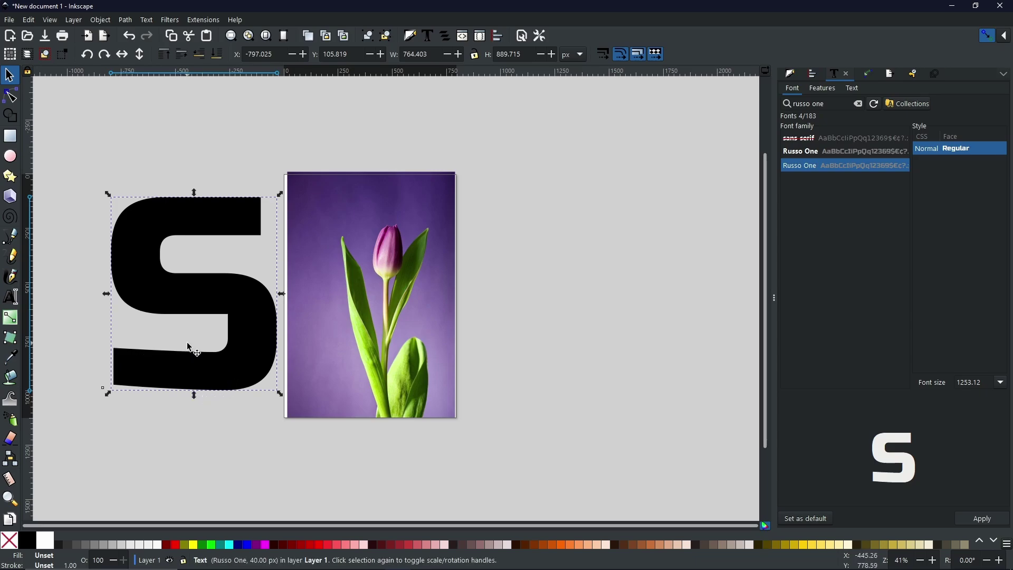
Step: Fill the letter S with white and lower its opacity to 53.9%
left_click(46, 540)
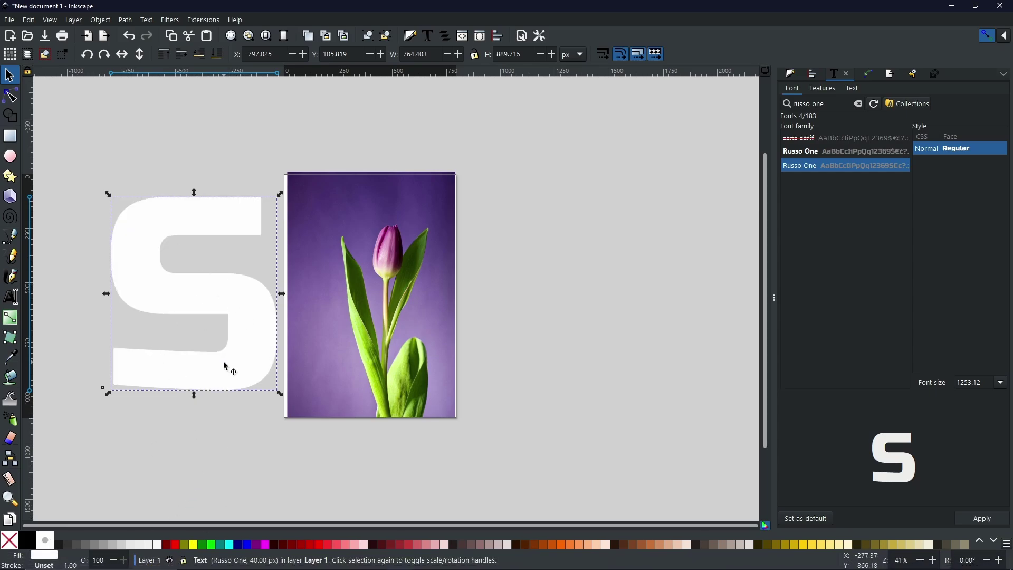
left_click(107, 560)
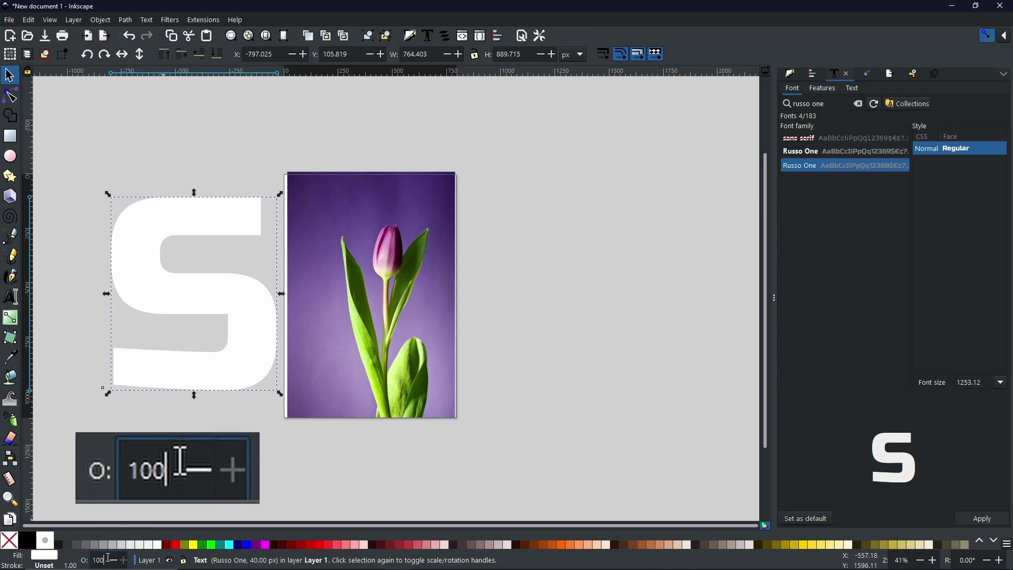
left_click_drag(107, 559, 91, 560)
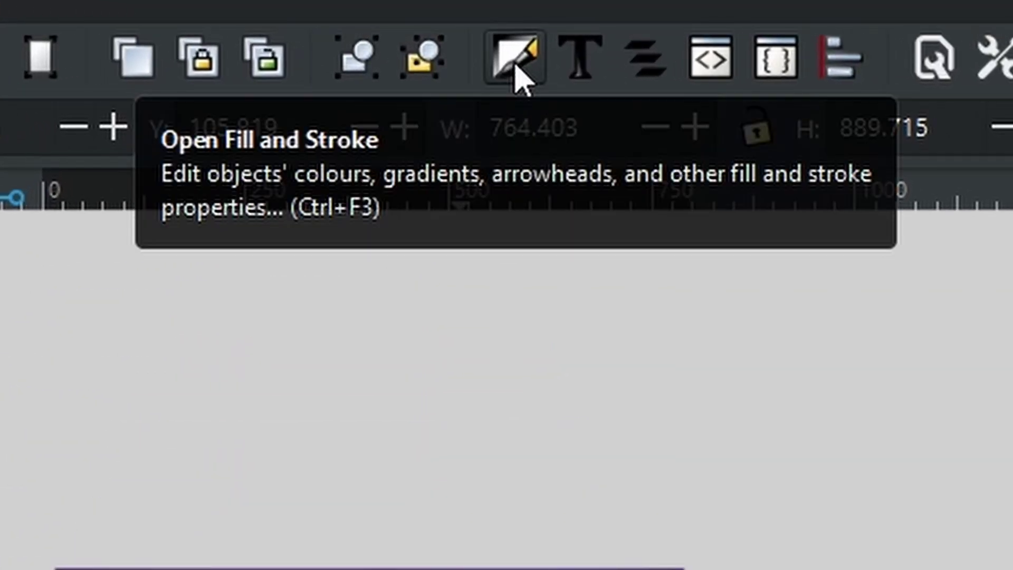
left_click(516, 66)
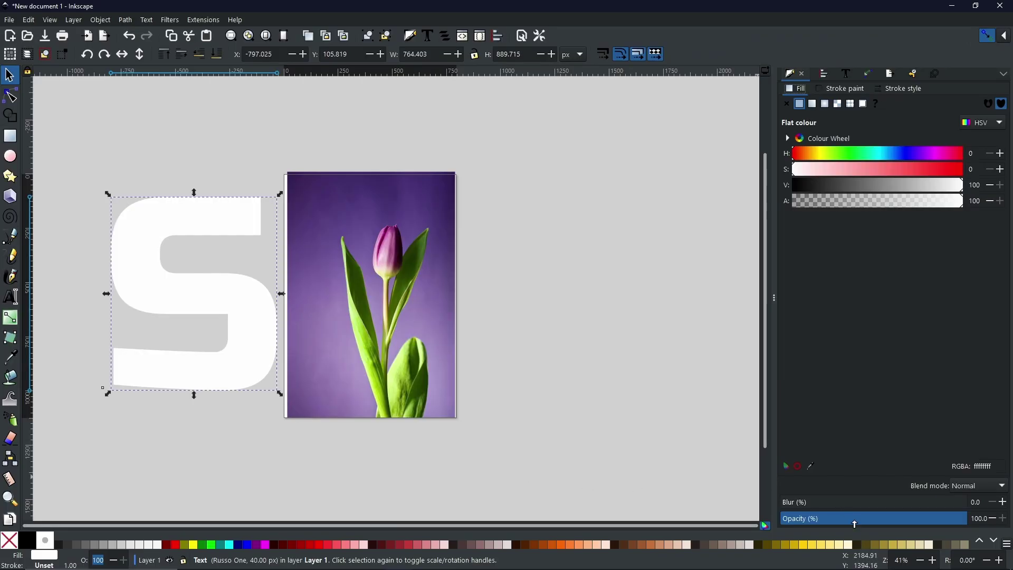
left_click_drag(925, 518, 868, 519)
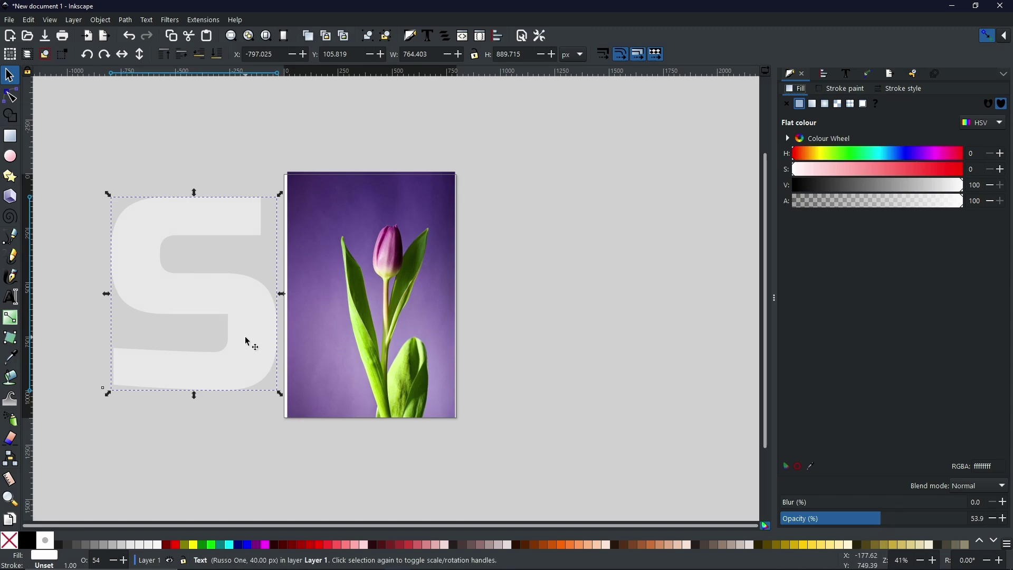
Step: Move the letter S over the tulip and scale it to about 579 × 674 px so it overlaps the flower and leaves
left_click_drag(230, 298, 411, 307)
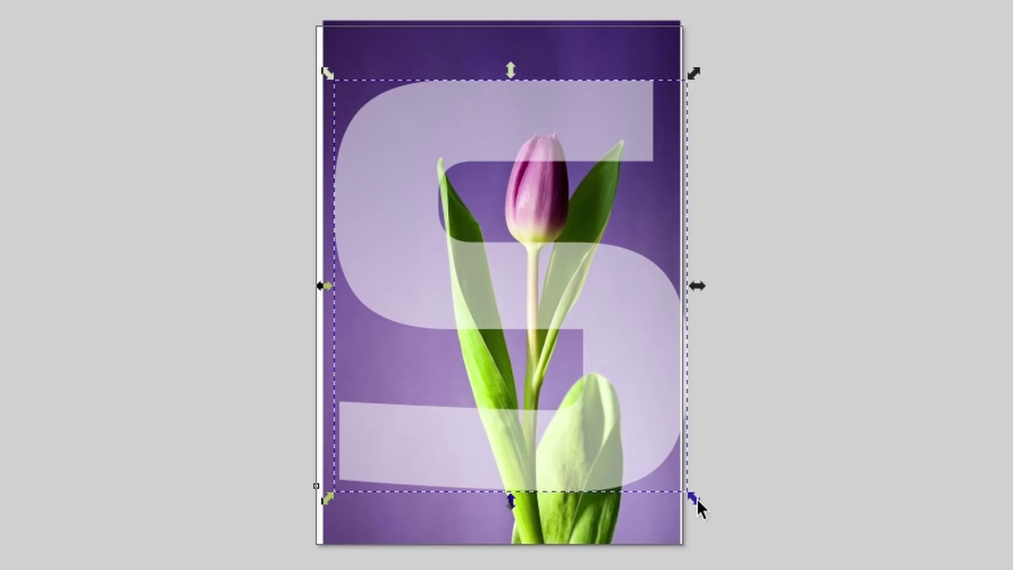
left_click_drag(697, 498, 674, 482)
left_click_drag(613, 422, 628, 450)
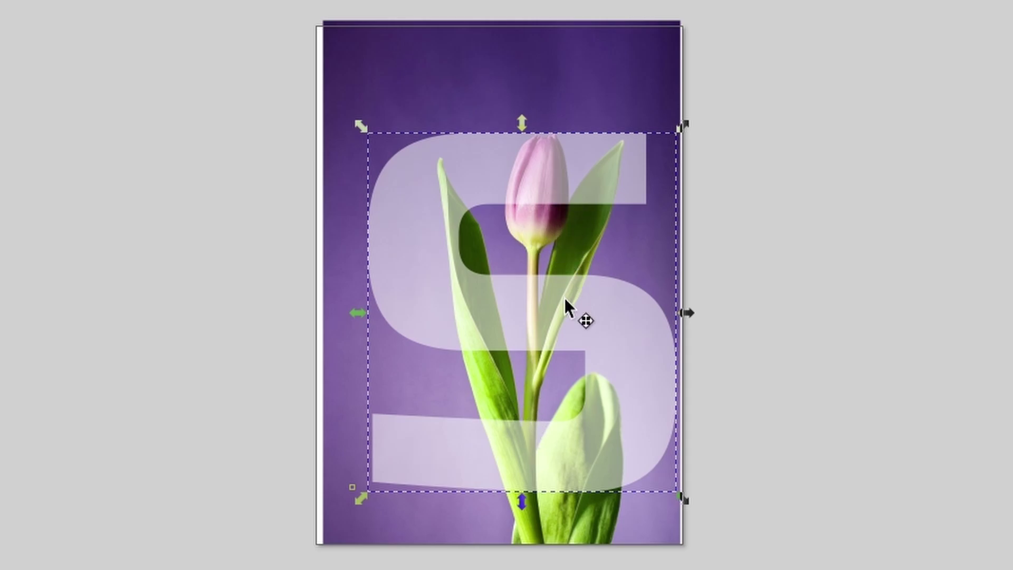
left_click_drag(564, 298, 564, 310)
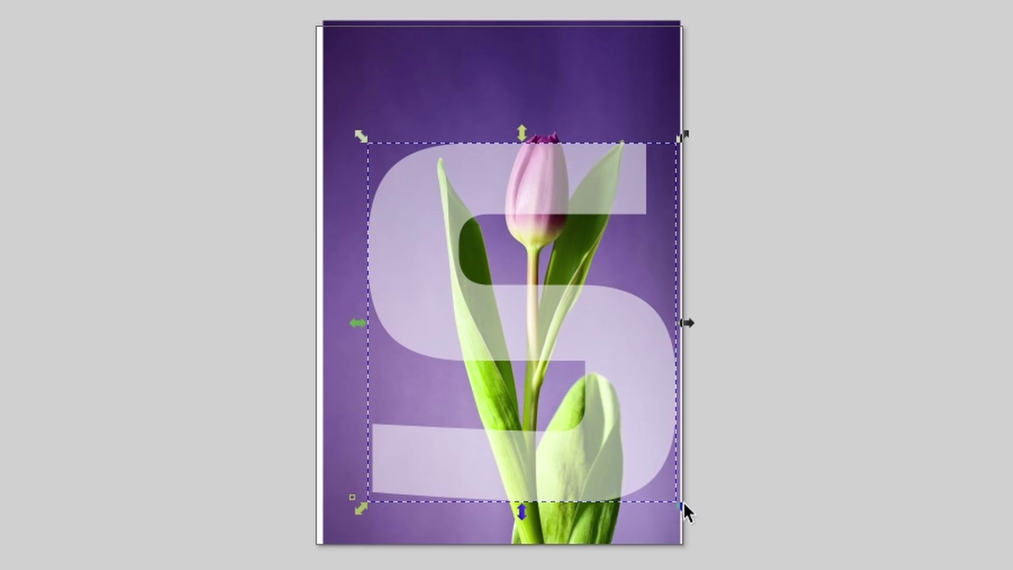
left_click_drag(683, 502, 663, 491)
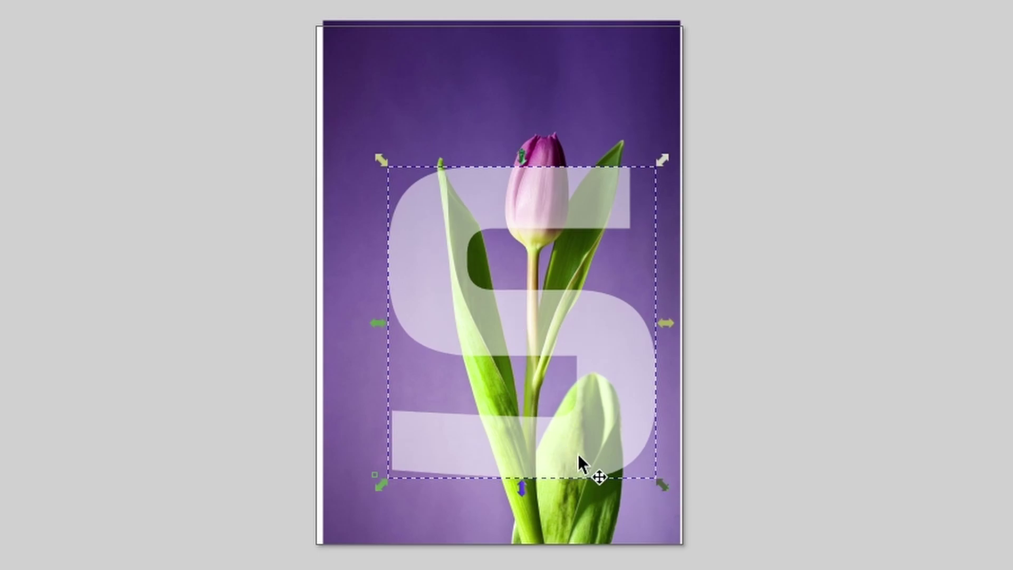
mouse_move(578, 442)
left_mouse_down()
mouse_move(594, 438)
mouse_move(584, 426)
left_mouse_up()
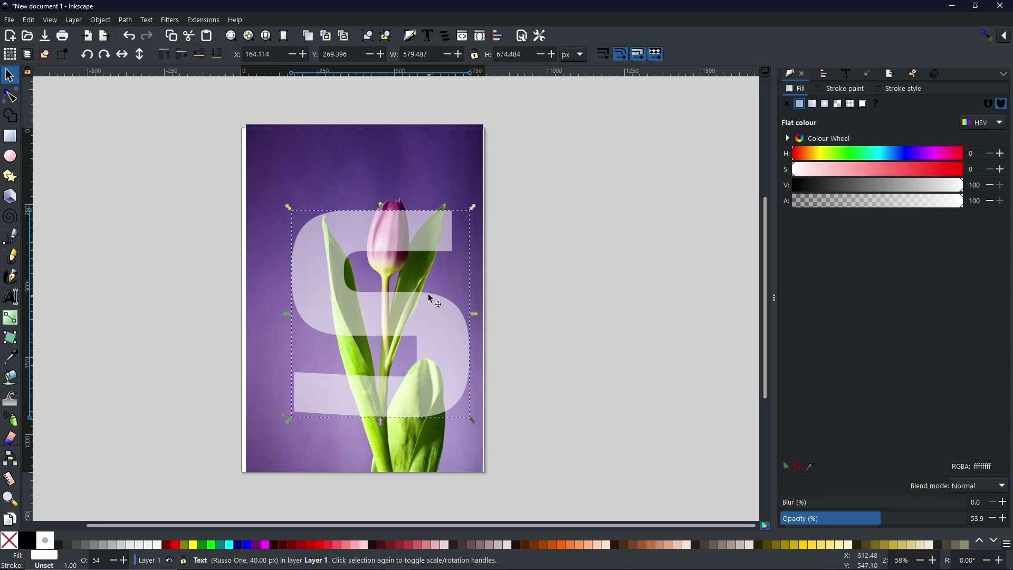
Step: Duplicate the photo and letter S together and move the copies off the page, to the right of the originals
left_click_drag(195, 93, 576, 511)
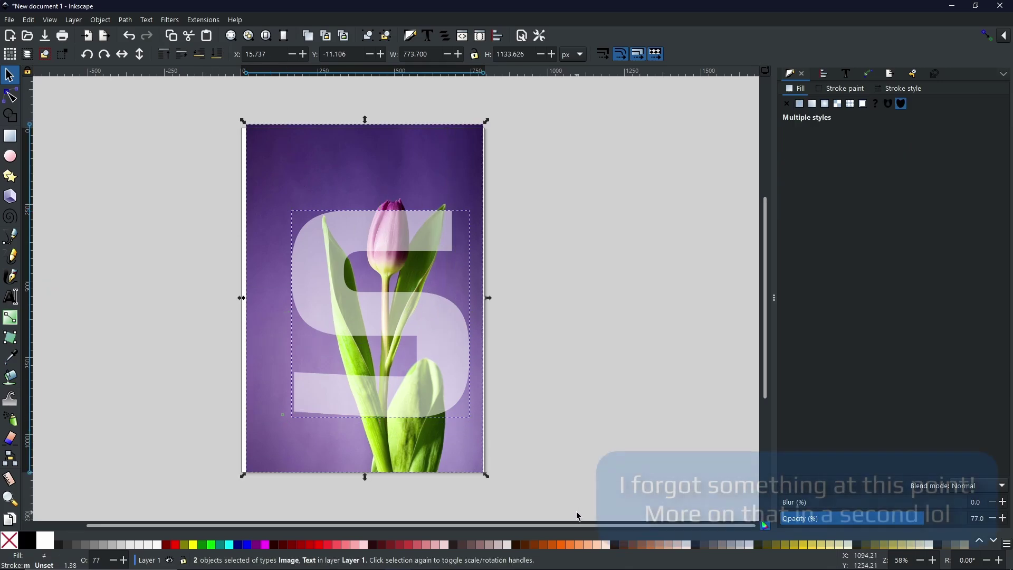
right_click(423, 225)
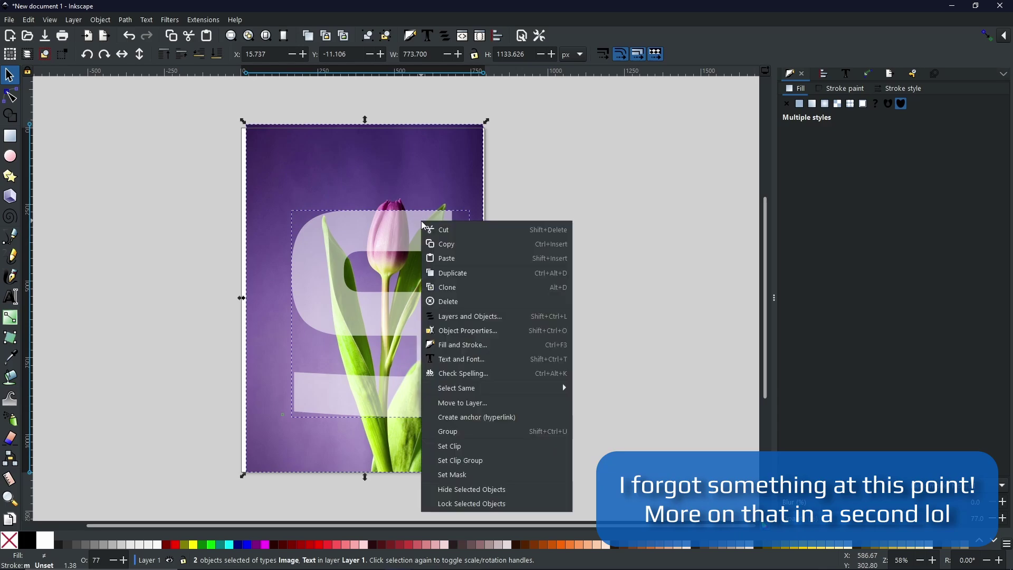
left_click(441, 273)
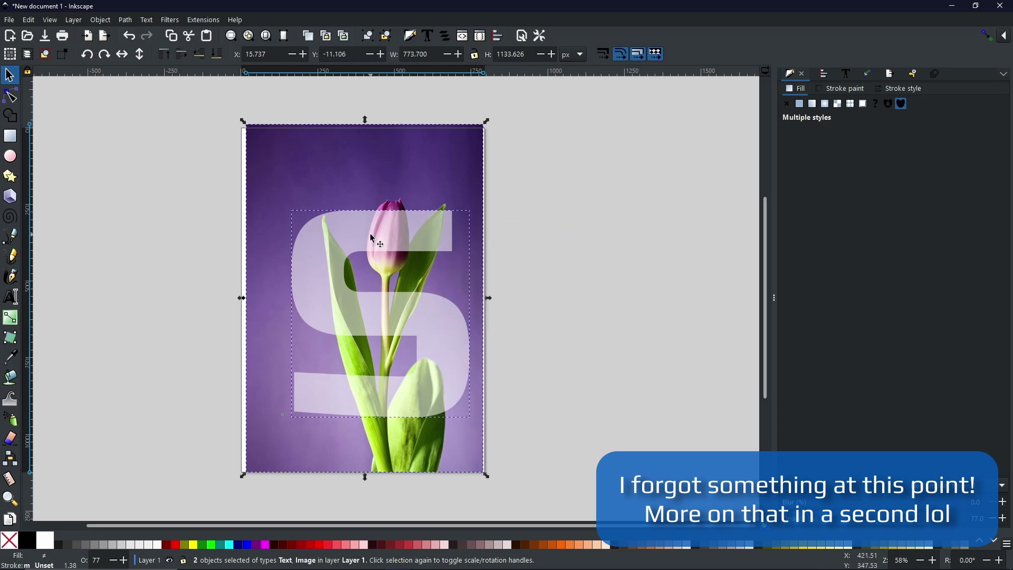
left_click_drag(346, 246, 648, 244)
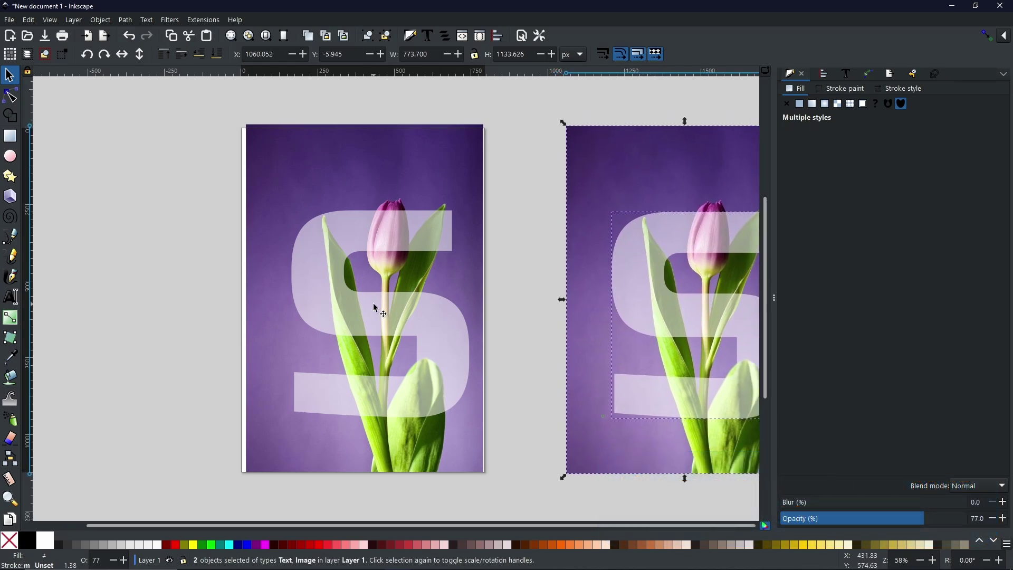
Step: Set the opacity of the letter S on the page to 100% and deselect it
left_click(340, 241)
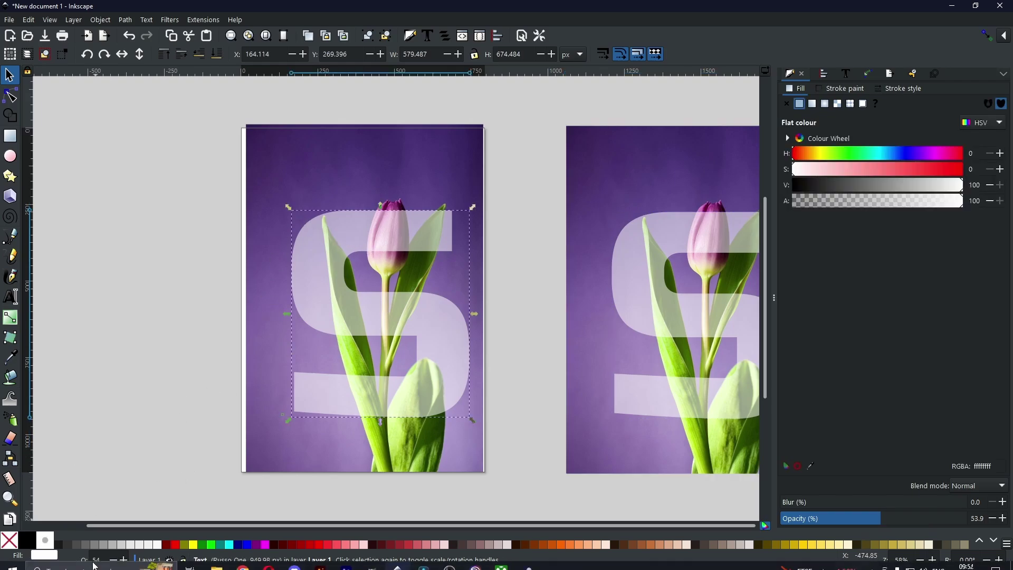
left_click_drag(909, 523, 968, 525)
key("Escape")
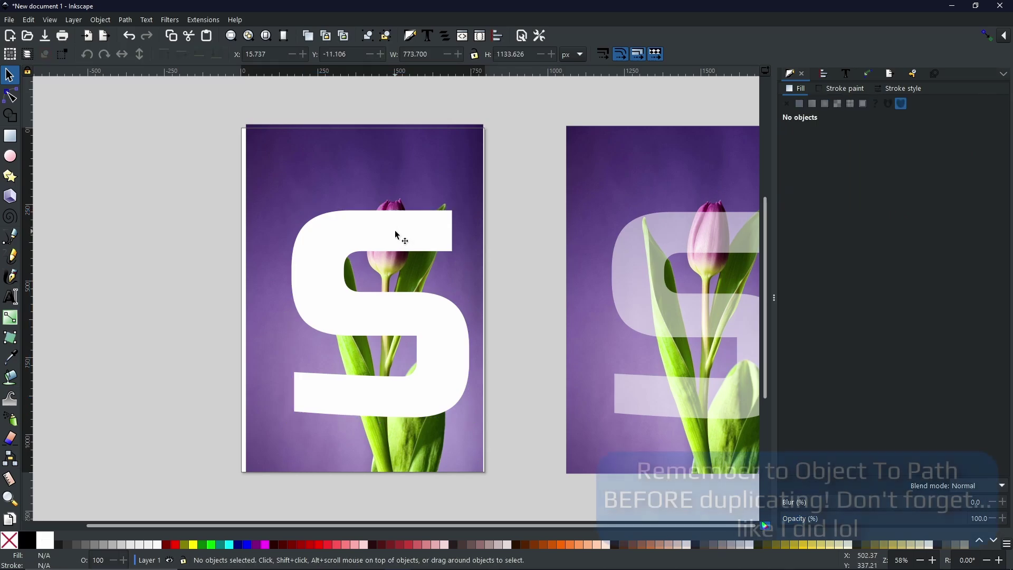
Step: Convert the white letter S on the page from text to a path
left_click(395, 231)
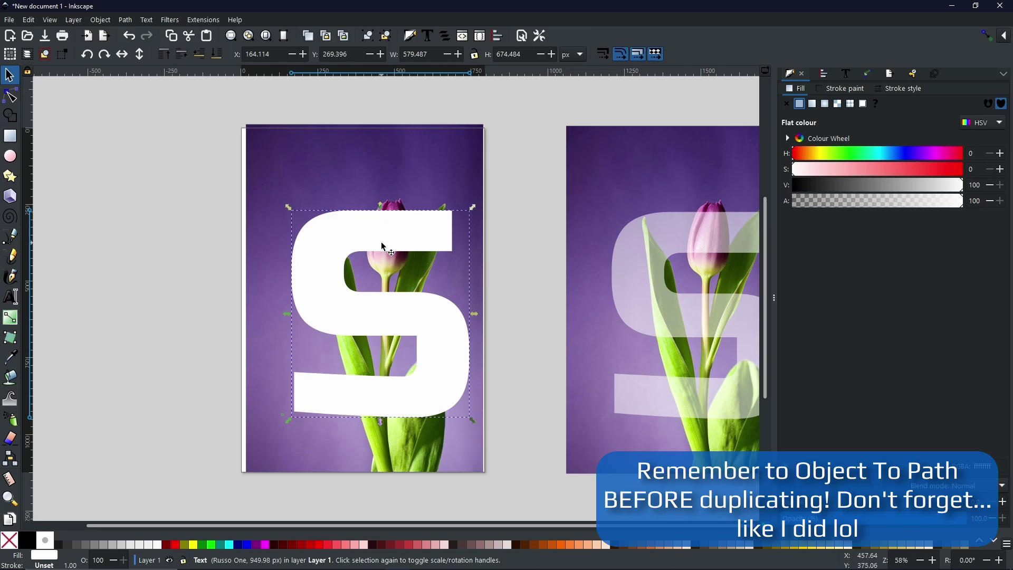
left_click(126, 20)
left_click(153, 33)
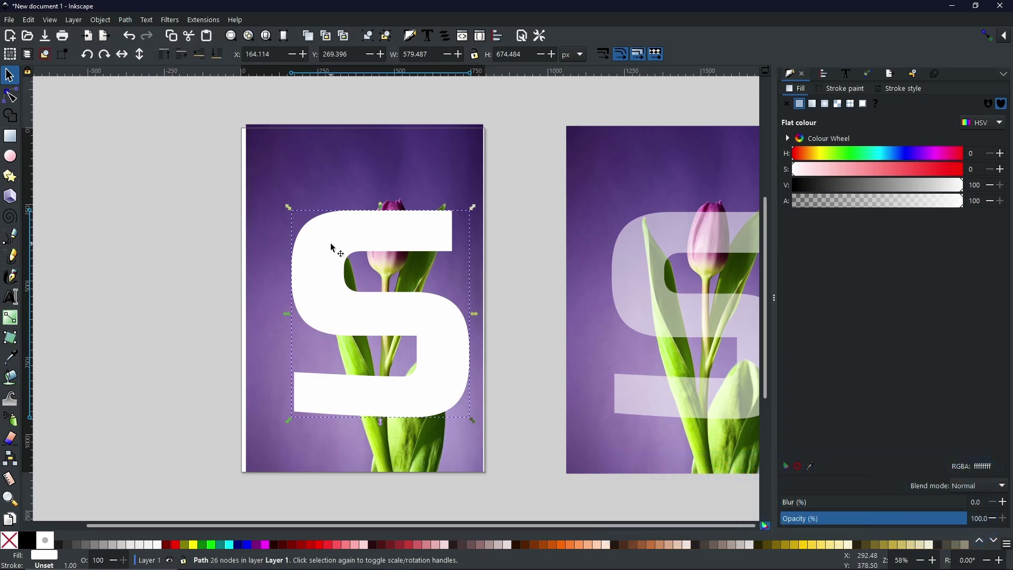
Step: Clip the tulip photo on the page to the shape of the white letter S path
left_click(427, 170, "shift")
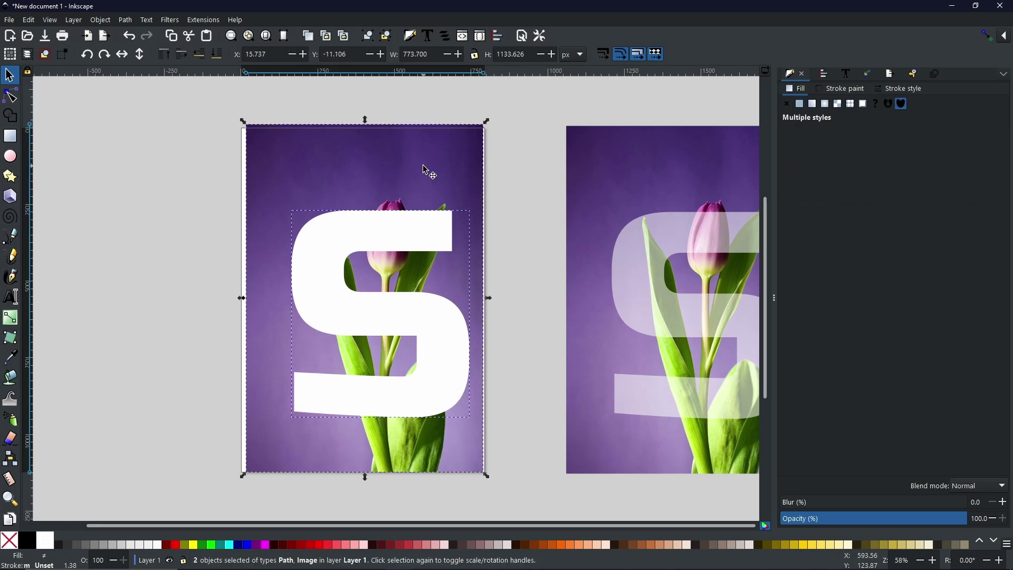
right_click(427, 228)
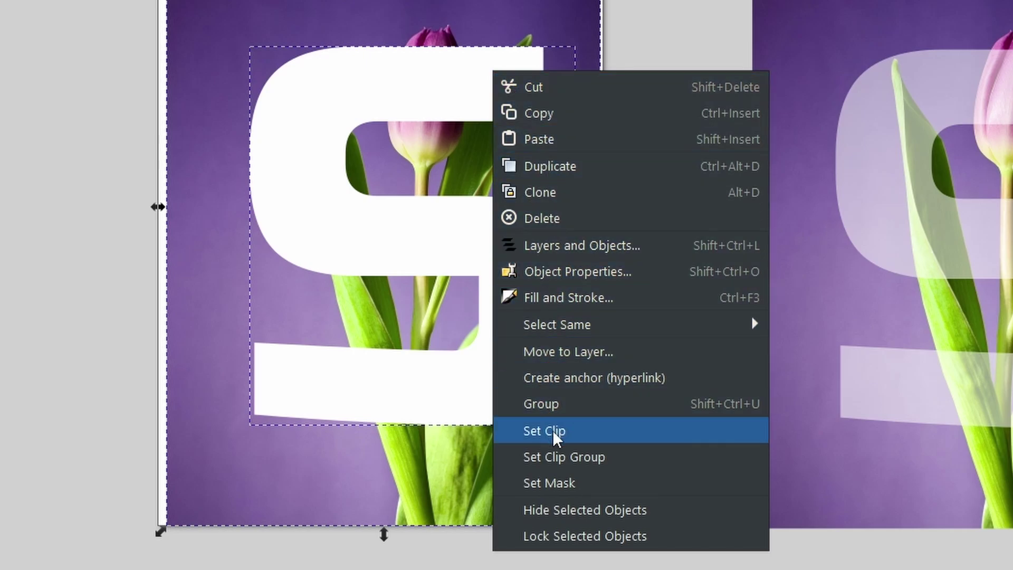
left_click(555, 431)
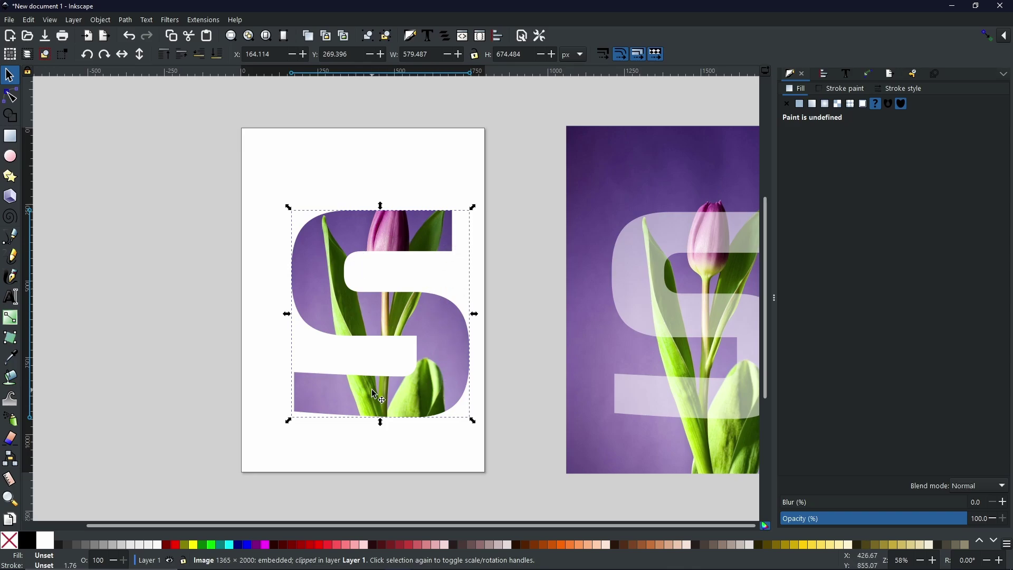
Step: Convert the copied letter S over the off-page photo to a path and raise it to the top at 100% opacity
left_click_drag(585, 286, 329, 285)
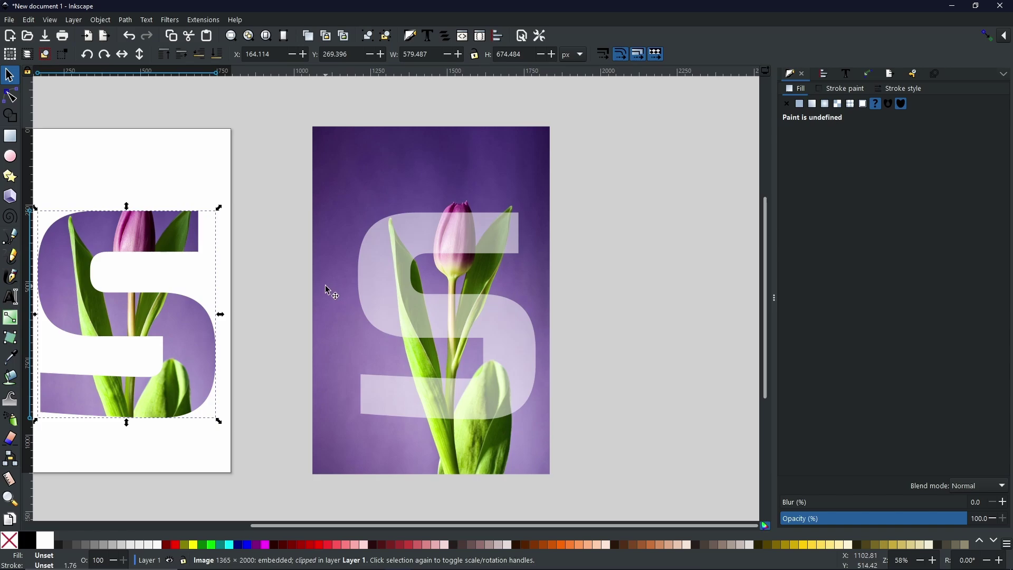
left_click(394, 301)
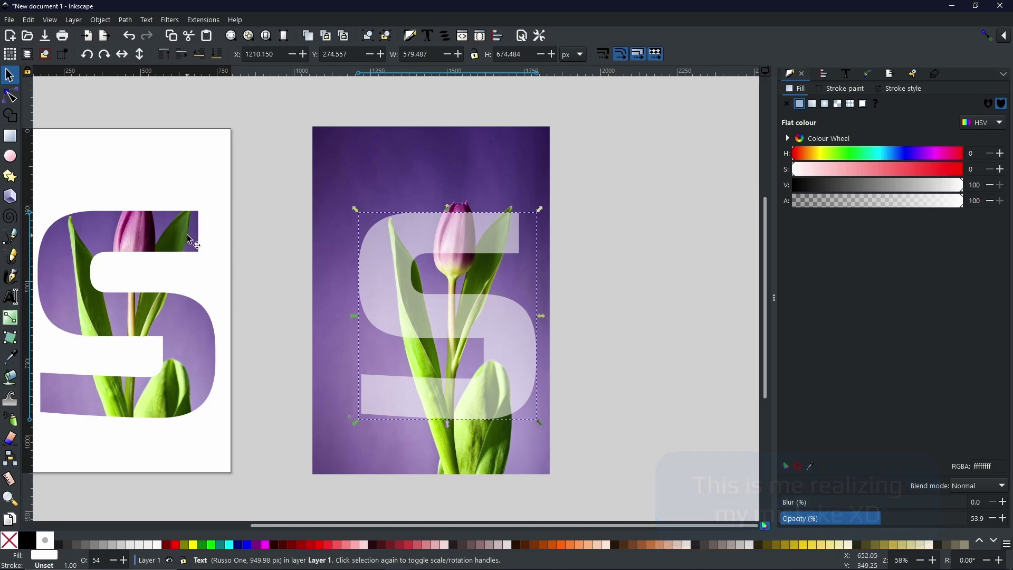
left_click(125, 21)
left_click(133, 36)
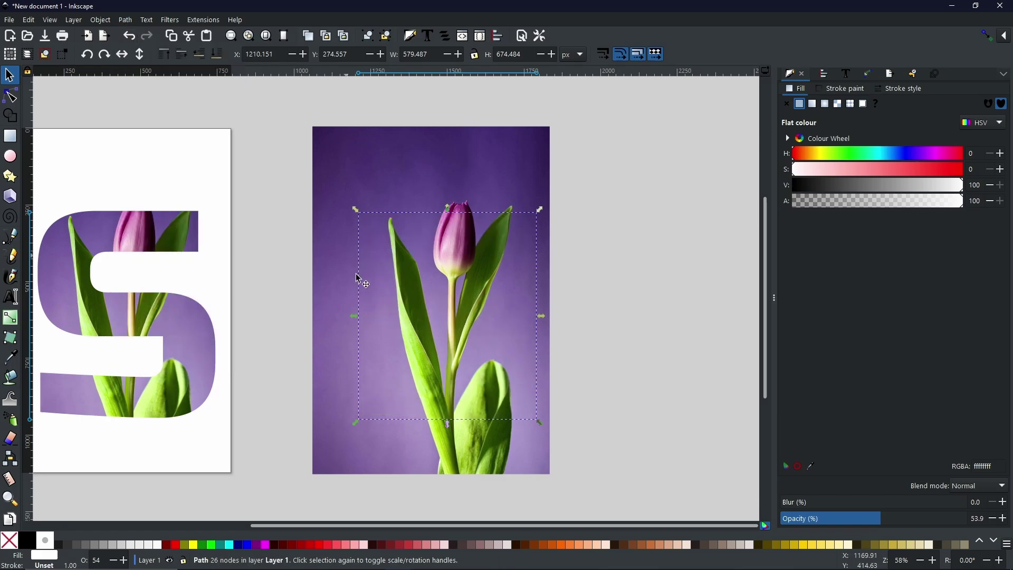
left_click(164, 54)
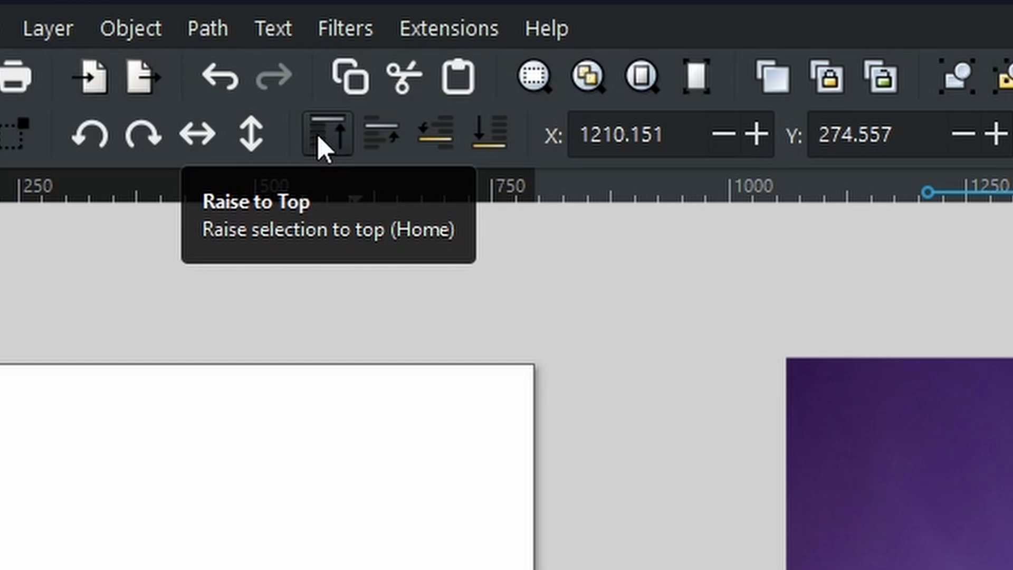
left_click(327, 137)
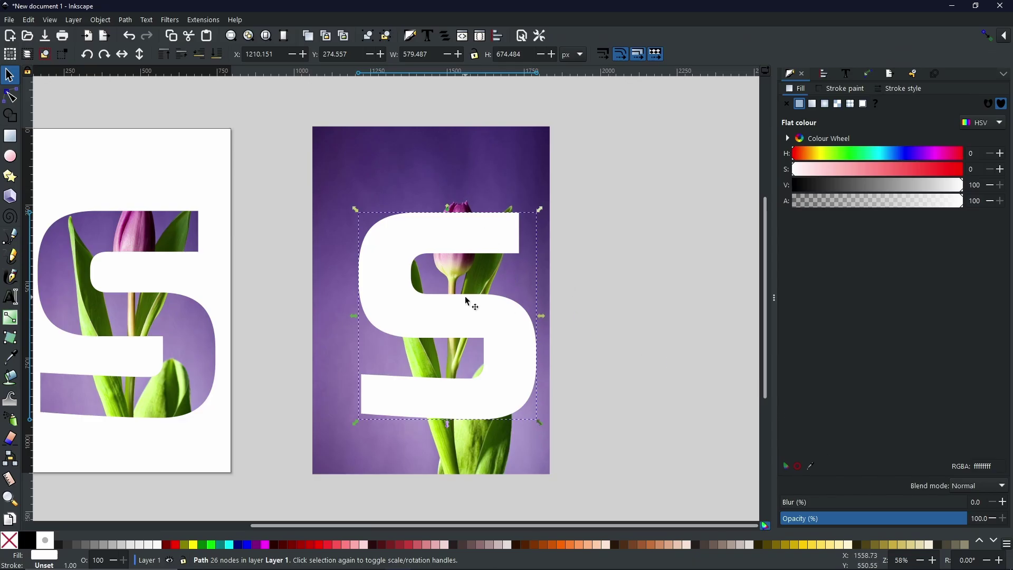
Step: Duplicate the white letter S path and move the duplicate into the empty space to the right of the off-page photo
right_click(423, 239)
left_click(464, 293)
left_click_drag(418, 311, 650, 315)
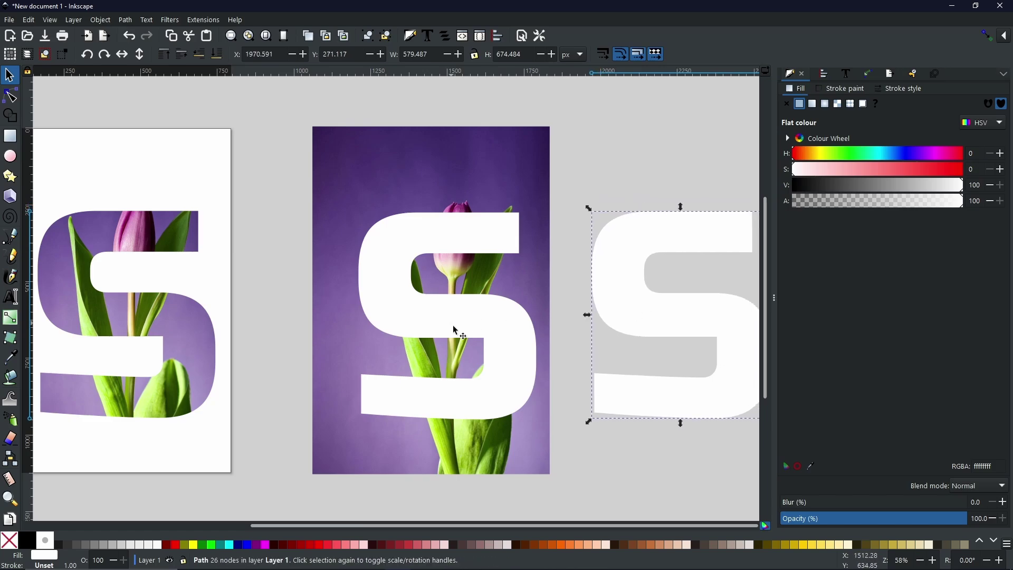
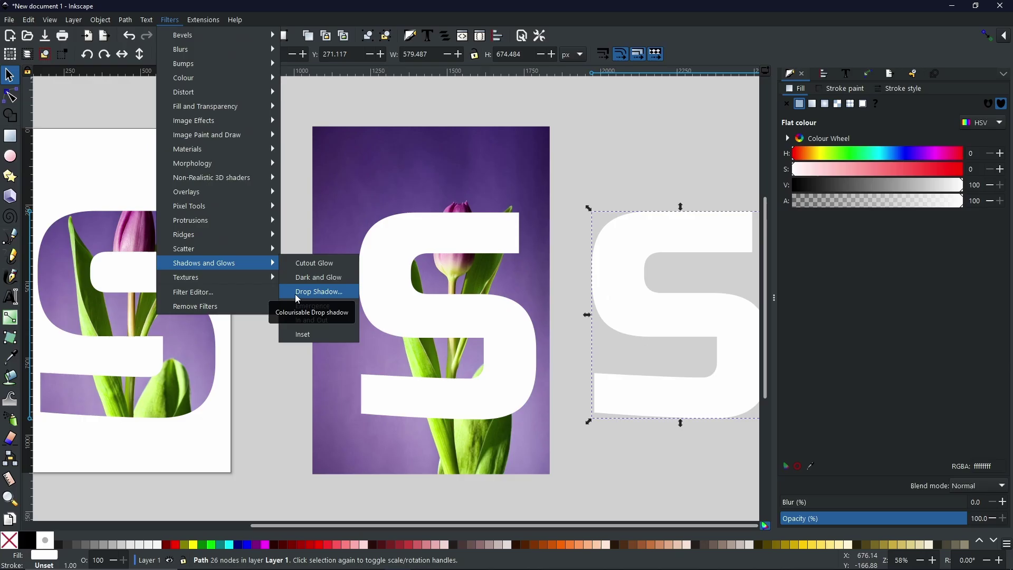
Step: Apply an Inner cutout Drop Shadow filter to the duplicated S with a 9.2 px blur radius, 4.8 px horizontal and 6.3 px vertical offset
left_click(539, 302)
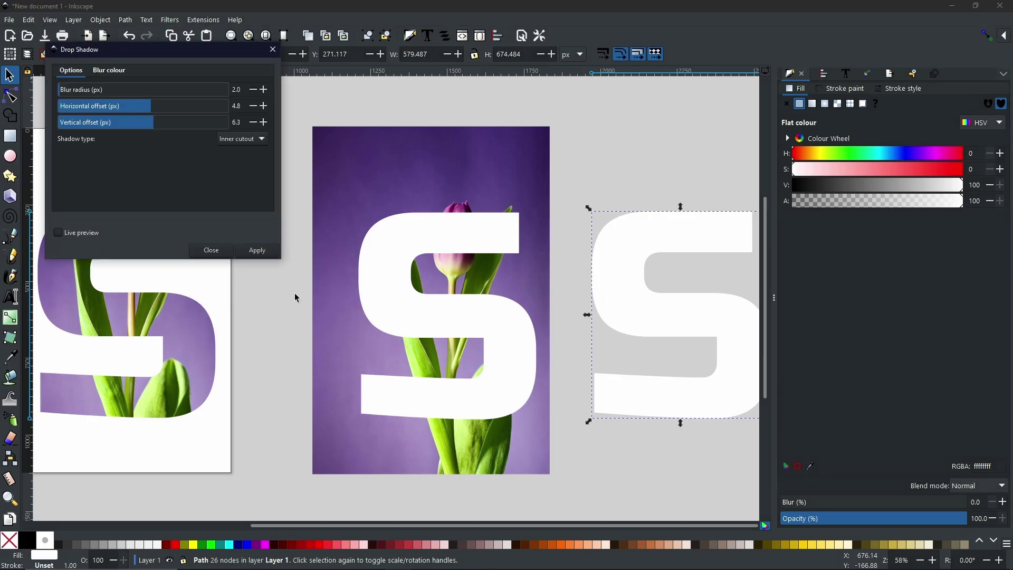
left_click_drag(175, 51, 420, 179)
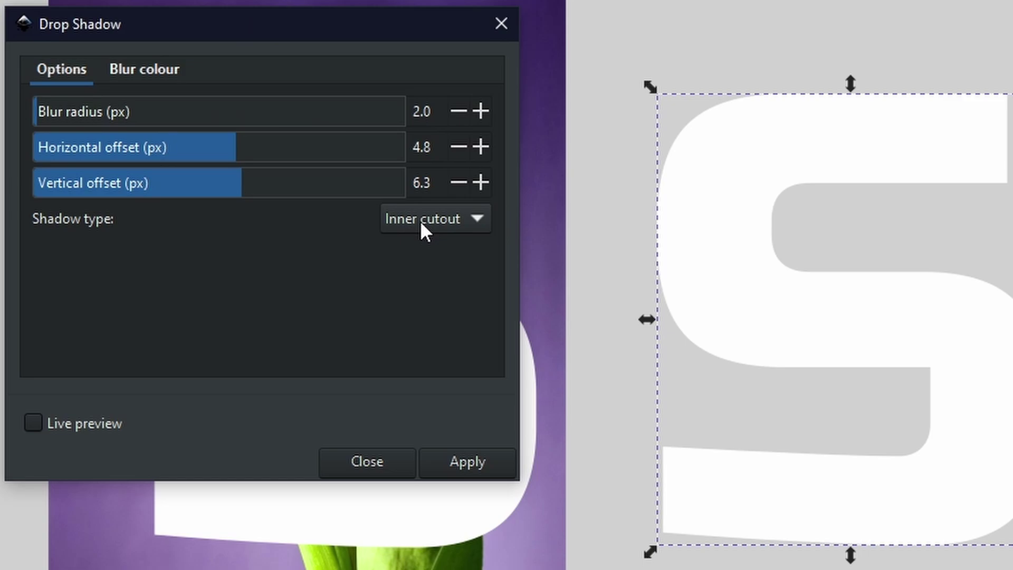
left_click(45, 422)
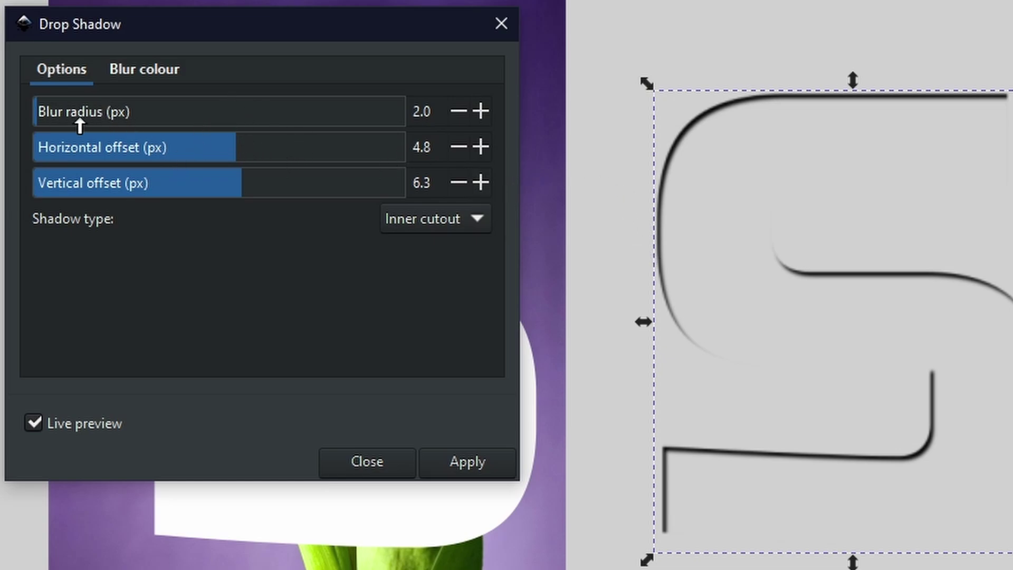
left_click(59, 112)
left_click_drag(60, 111, 143, 119)
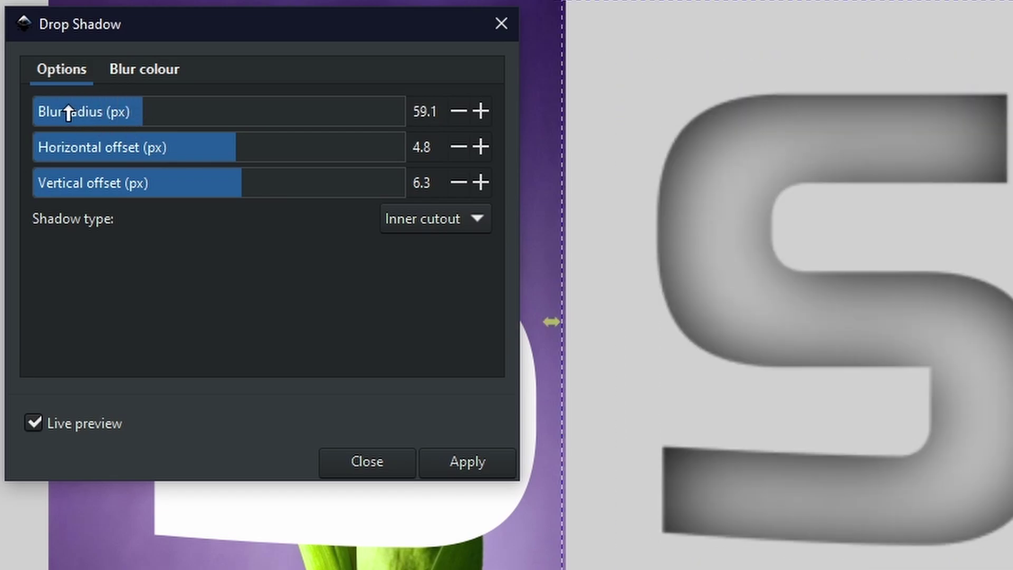
left_click_drag(59, 111, 50, 113)
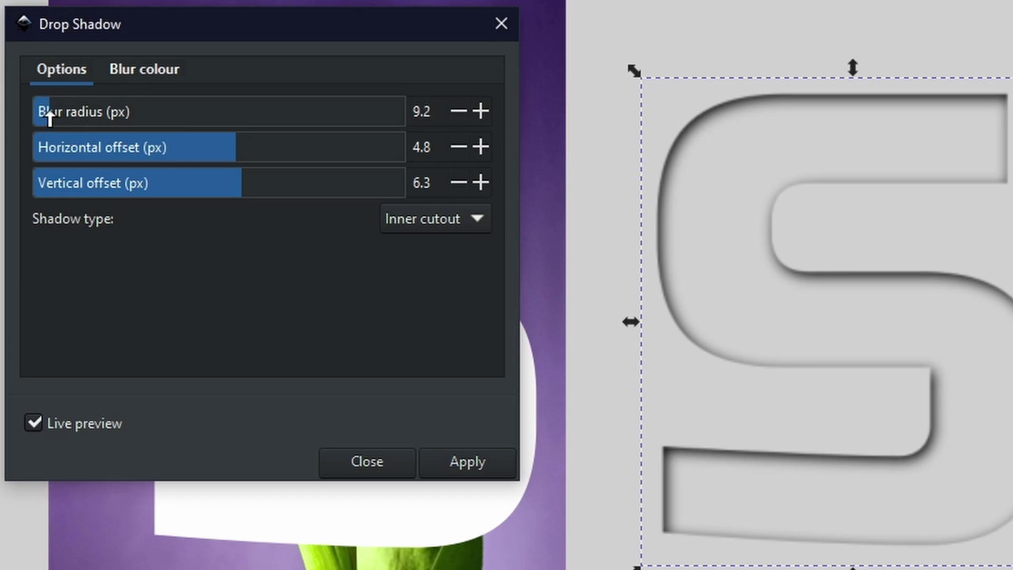
left_click_drag(49, 118, 49, 125)
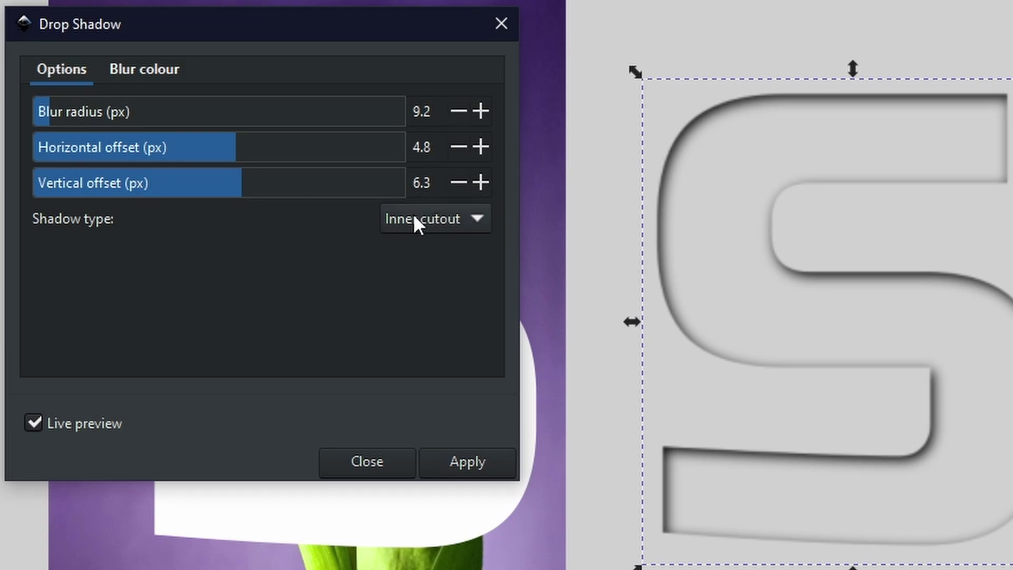
left_click(455, 469)
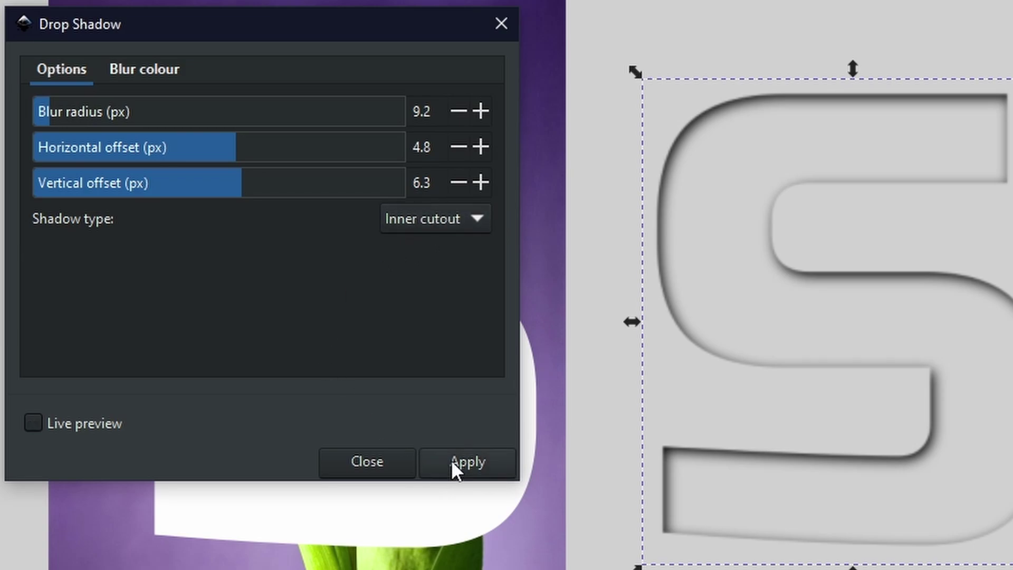
left_click(391, 454)
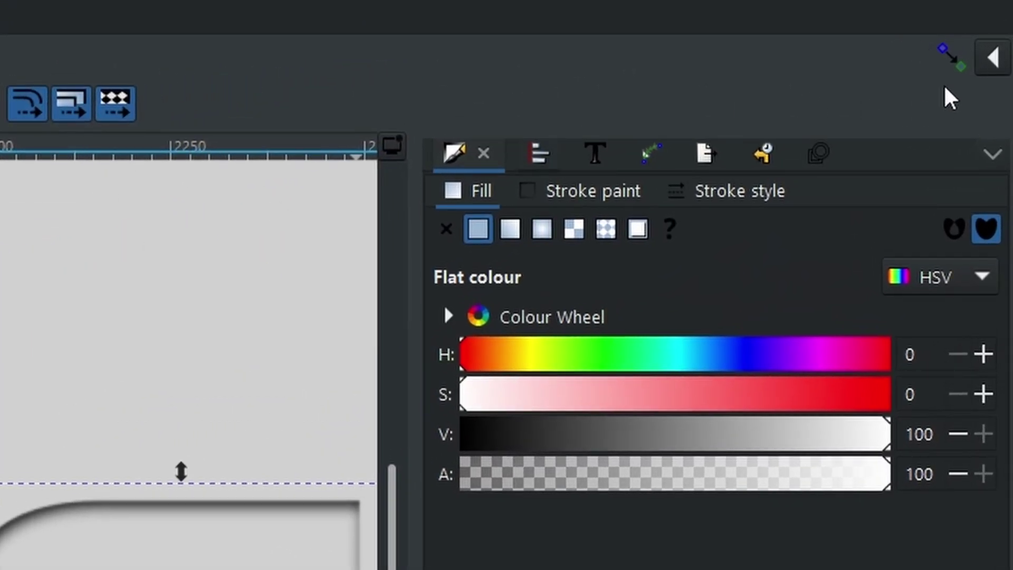
Step: Turn on snapping and move the inner-shadow S exactly over the photo-filled letter S on the page
left_click(952, 64)
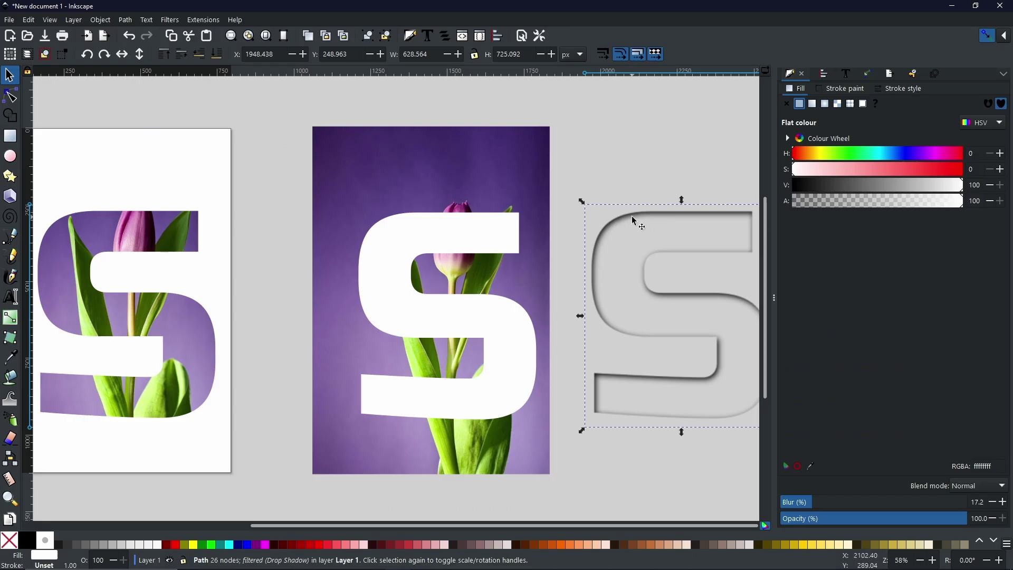
left_click_drag(635, 220, 85, 218)
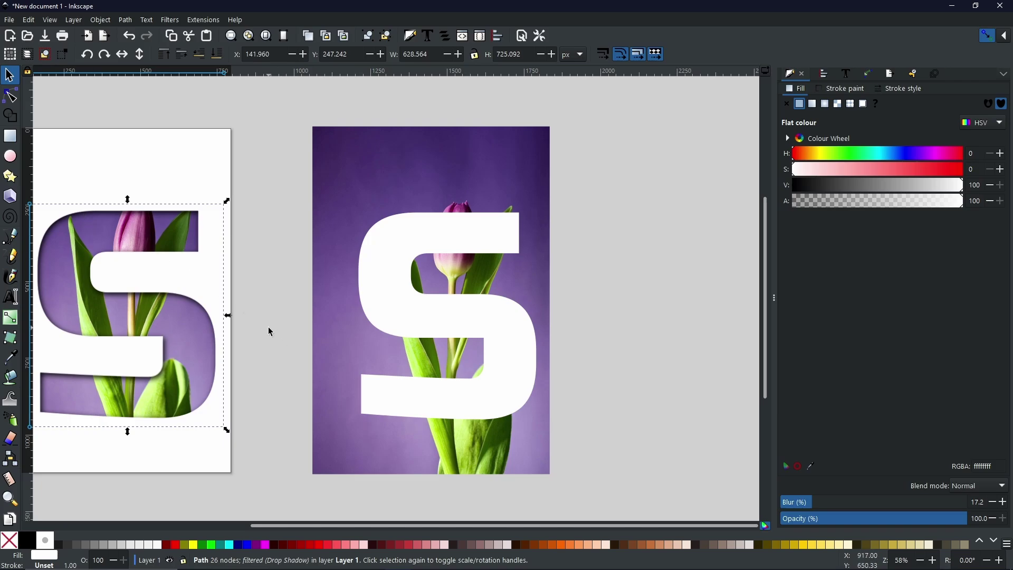
left_click_drag(268, 328, 483, 319)
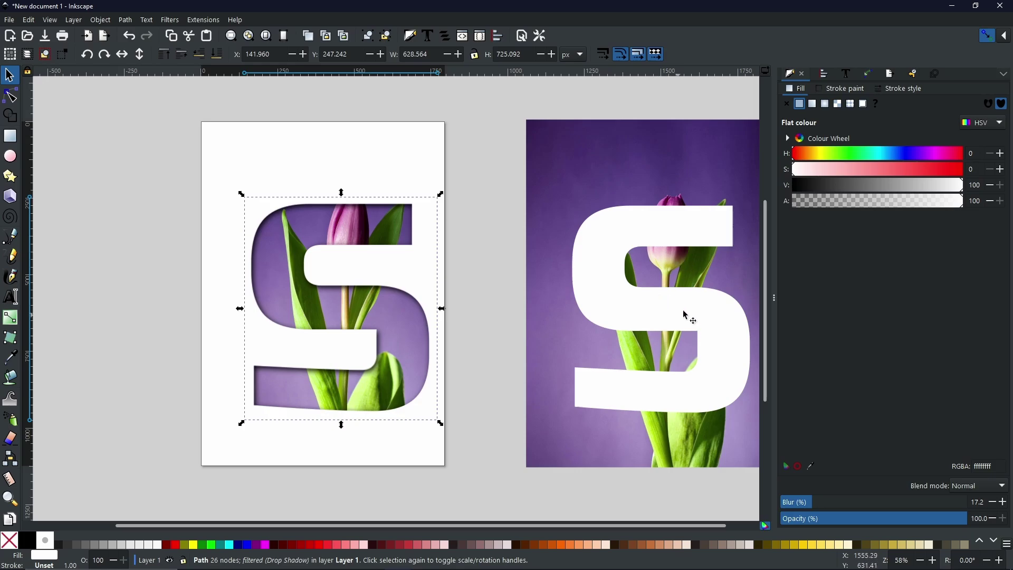
Step: Lower the other S's opacity to 41% and, with snapping off, trace the flower and leaf parts outside it with the Pen tool as black shapes
scroll(407, 172, "right", 5)
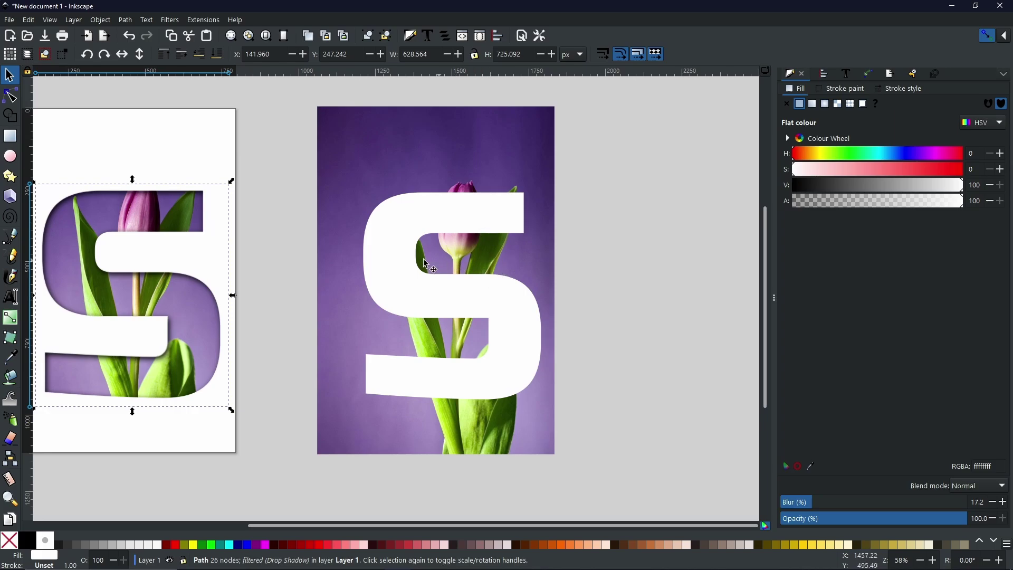
left_click(10, 237)
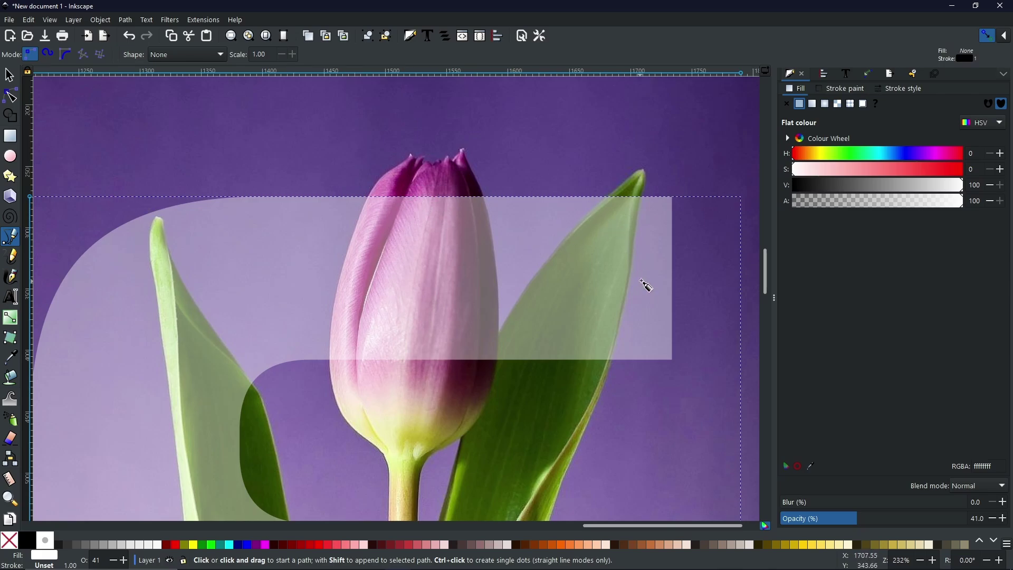
left_click(987, 37)
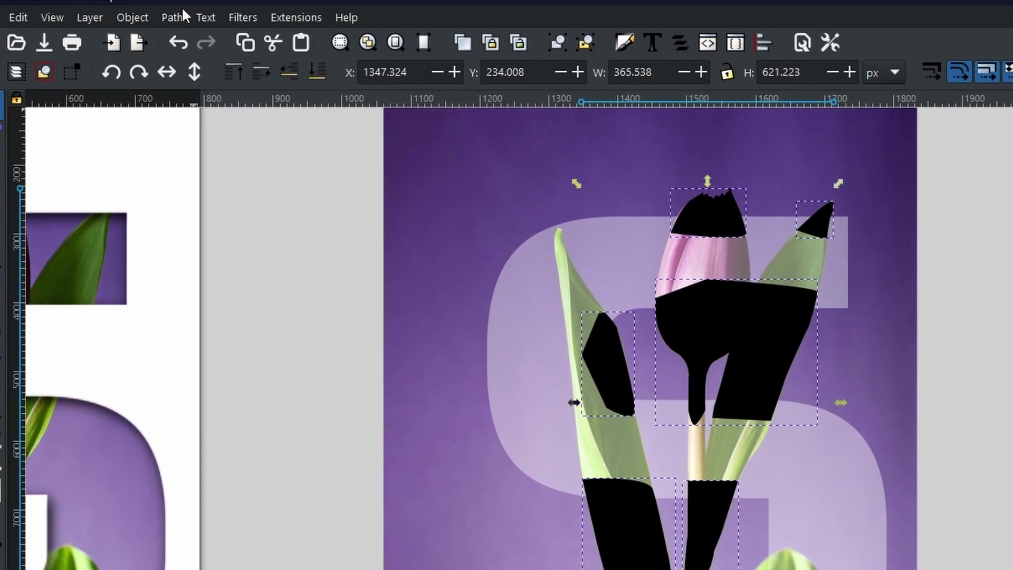
Step: Merge the black traced shapes into a single path, then test it with a small move and undo that move
left_click(177, 15)
left_click(216, 109)
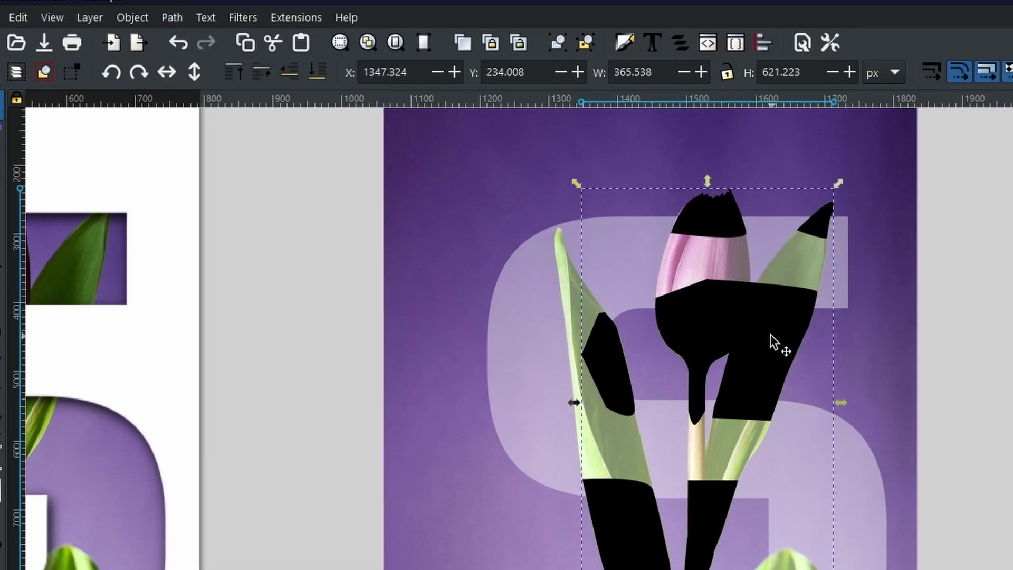
left_click_drag(776, 343, 725, 295)
key("ctrl+z")
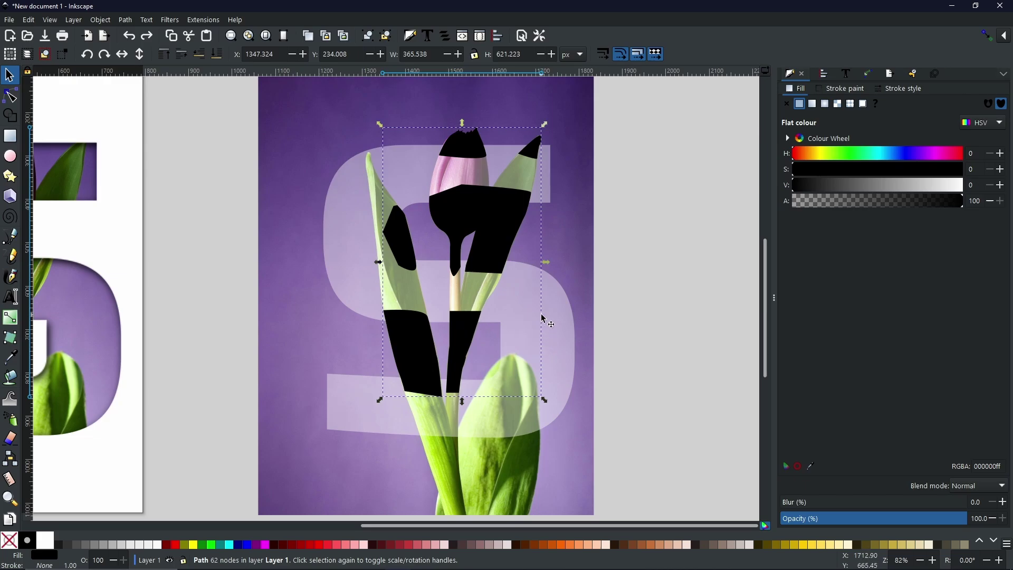
Step: Move the translucent letter S well to the right of the photo and clip the photo to the merged black path
left_click(561, 335)
left_click_drag(550, 331, 613, 323)
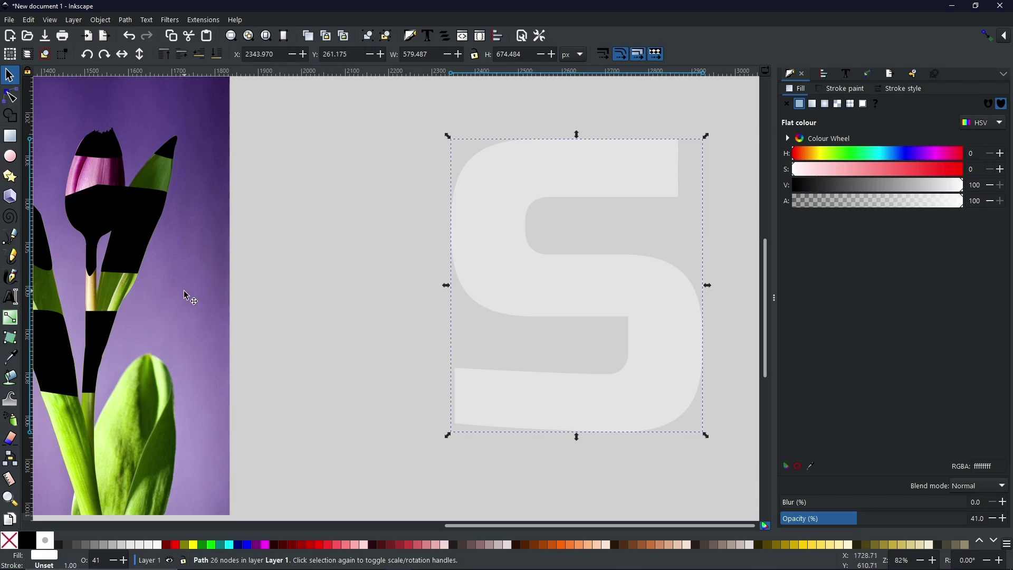
scroll(190, 294, "left", 10)
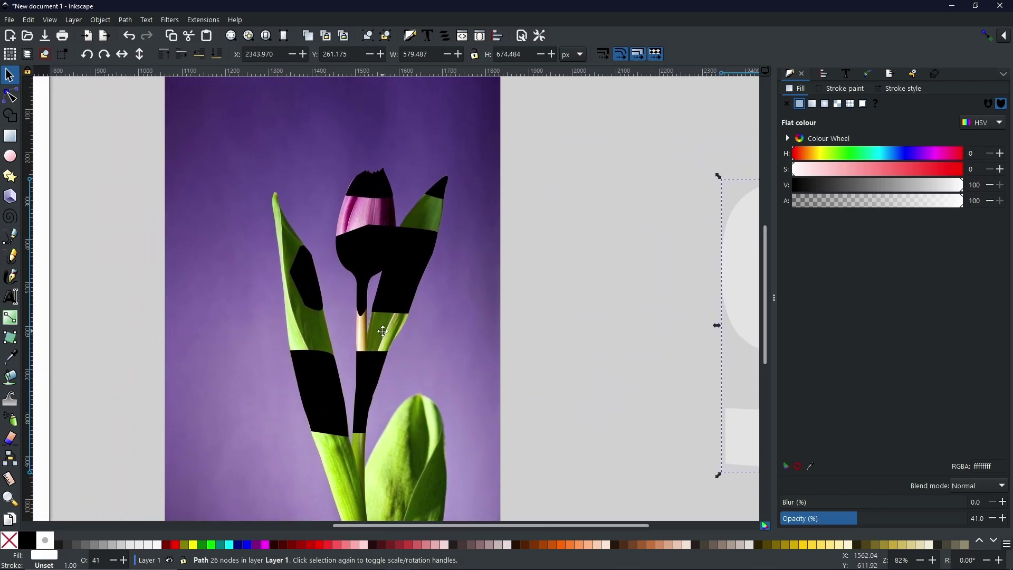
scroll(364, 291, "up", 2)
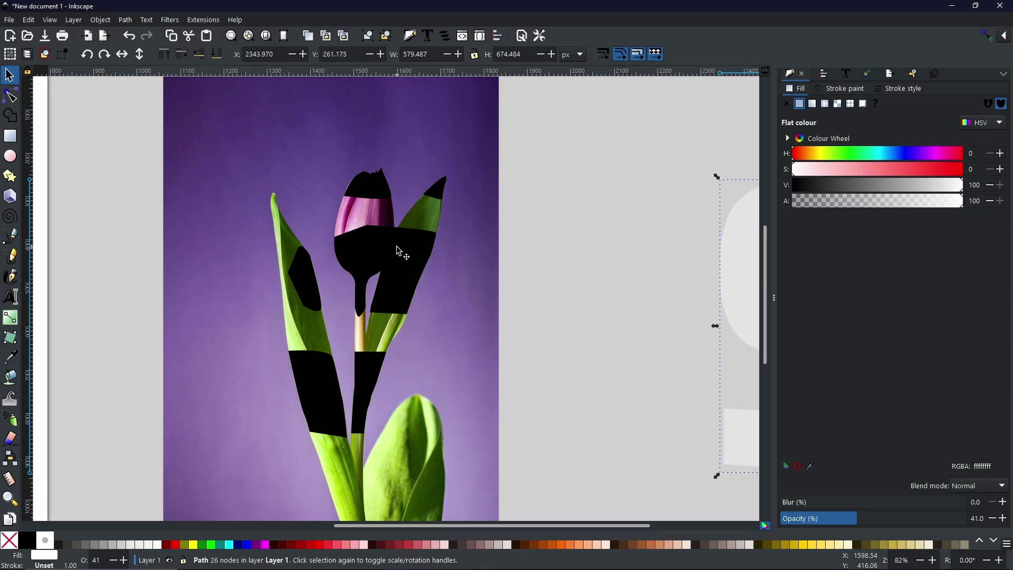
left_click(398, 248)
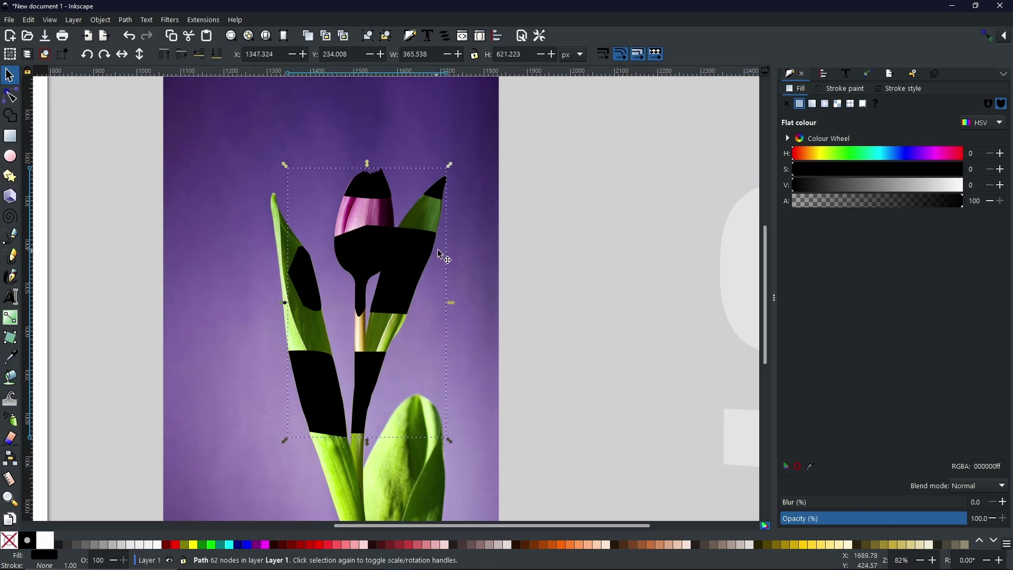
left_click(476, 236, "shift")
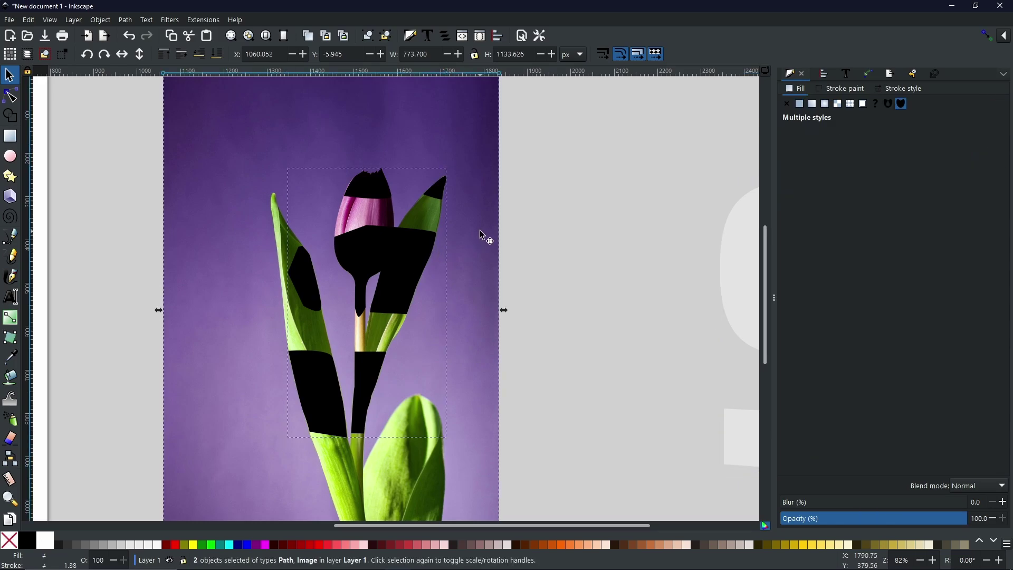
right_click(391, 252)
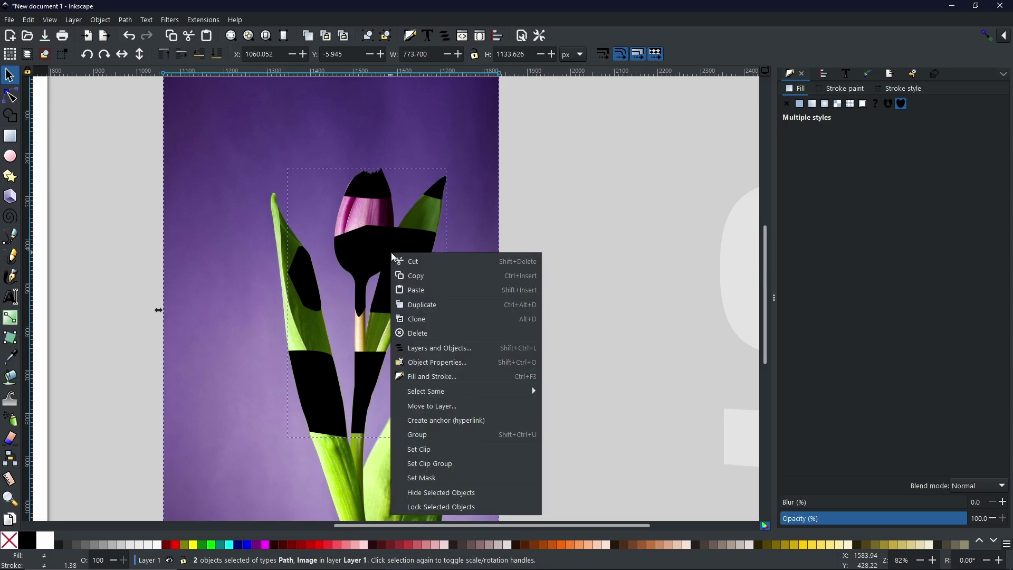
left_click(456, 450)
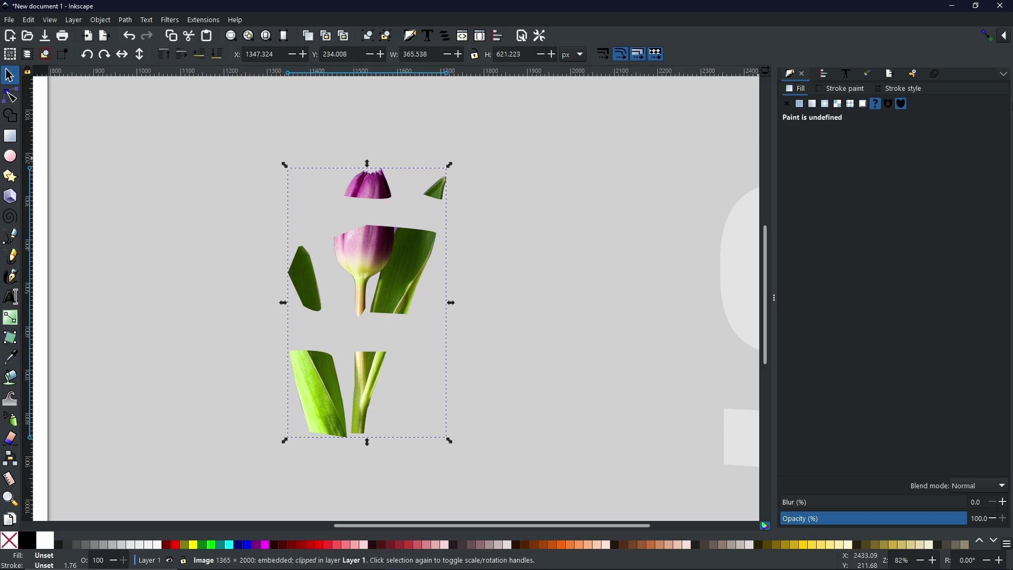
Step: Turn on snapping and move the clipped tulip pieces onto the letter S on the page, at about X 298.7 and Y 235.1 px
left_click(987, 36)
left_click_drag(72, 335, 378, 317)
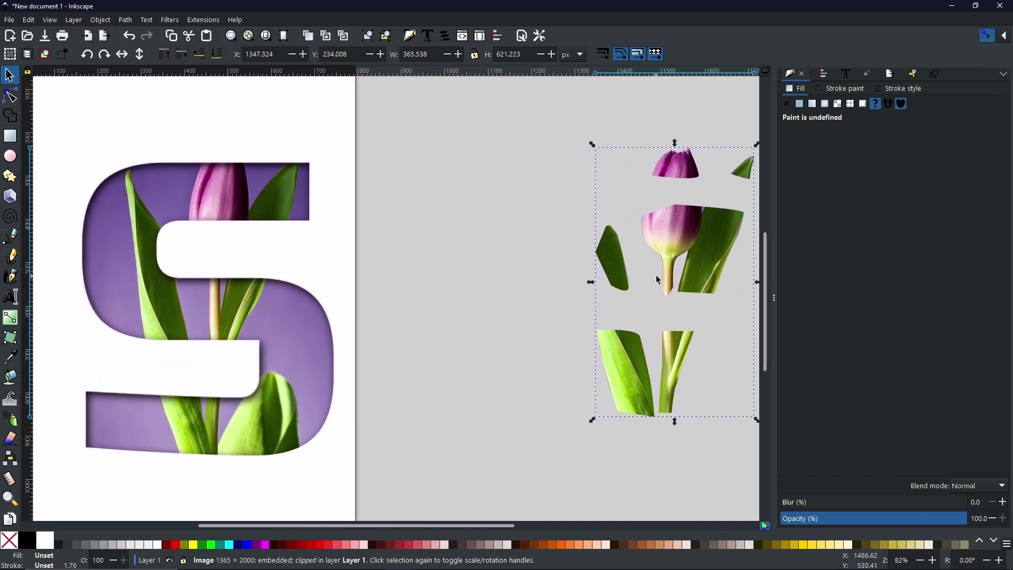
left_click_drag(697, 266, 244, 261)
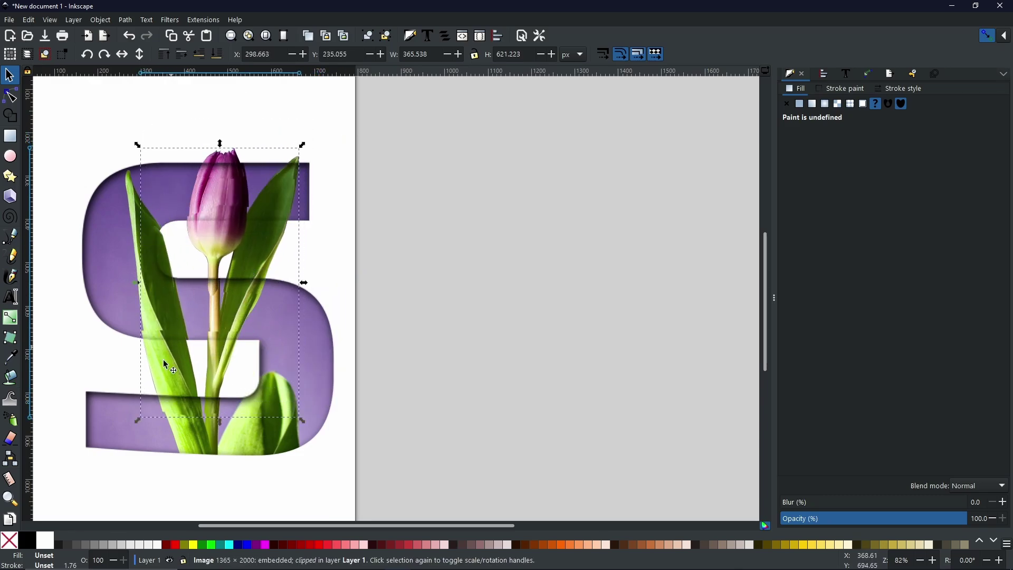
Step: Align the clipped tulip pieces with the flower in the letter at X 303.008 and Y 228.846 px, and raise them to the top
left_click(167, 399, "alt")
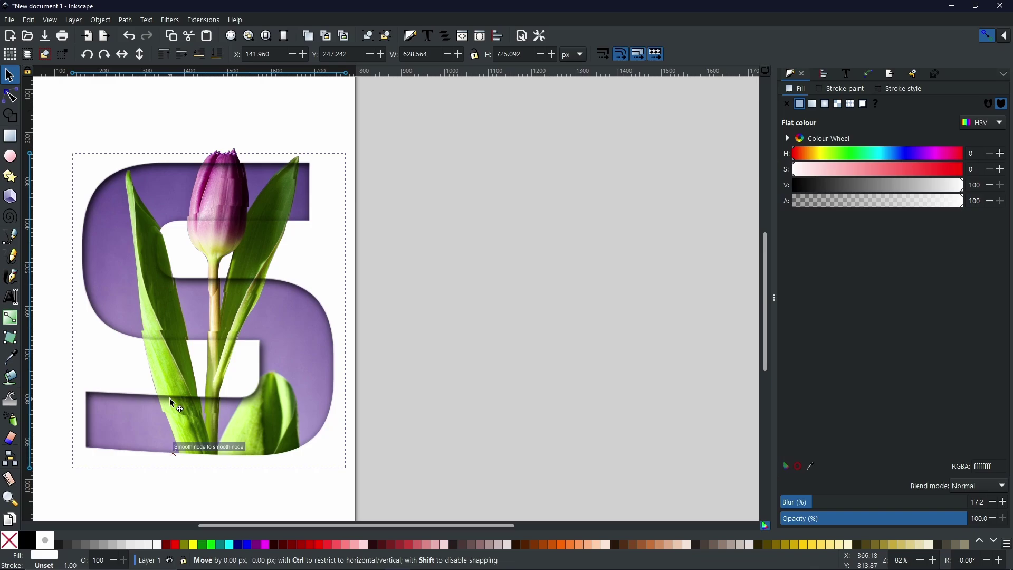
left_click(169, 398)
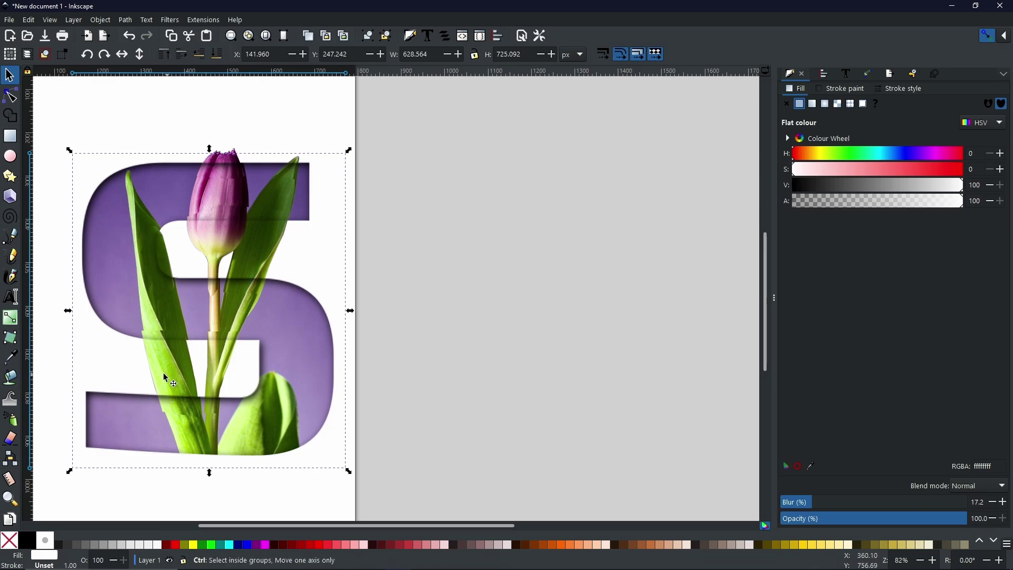
scroll(163, 373, "up", 2)
left_click_drag(163, 367, 164, 363)
scroll(163, 363, "down", 2)
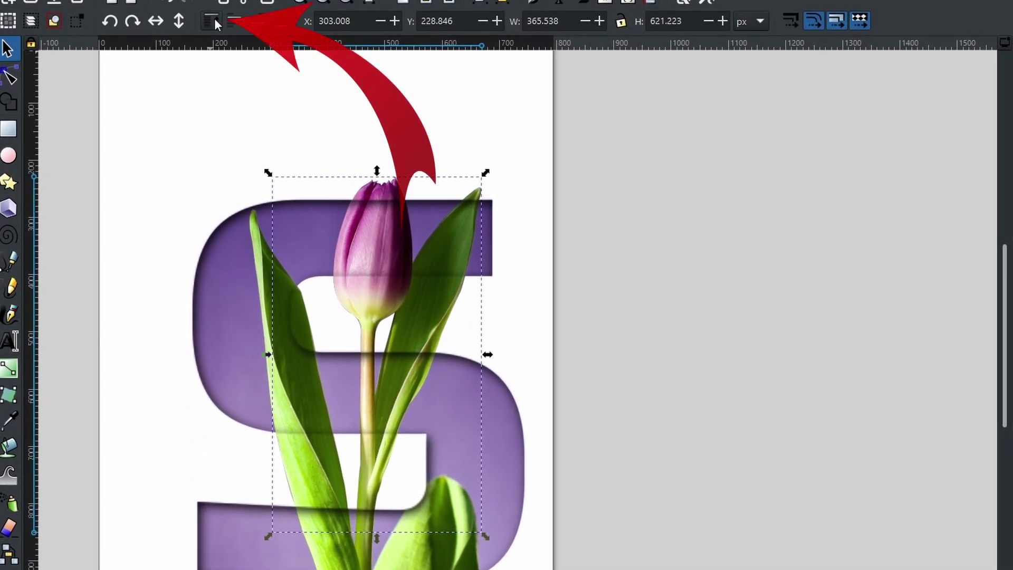
left_click(213, 19)
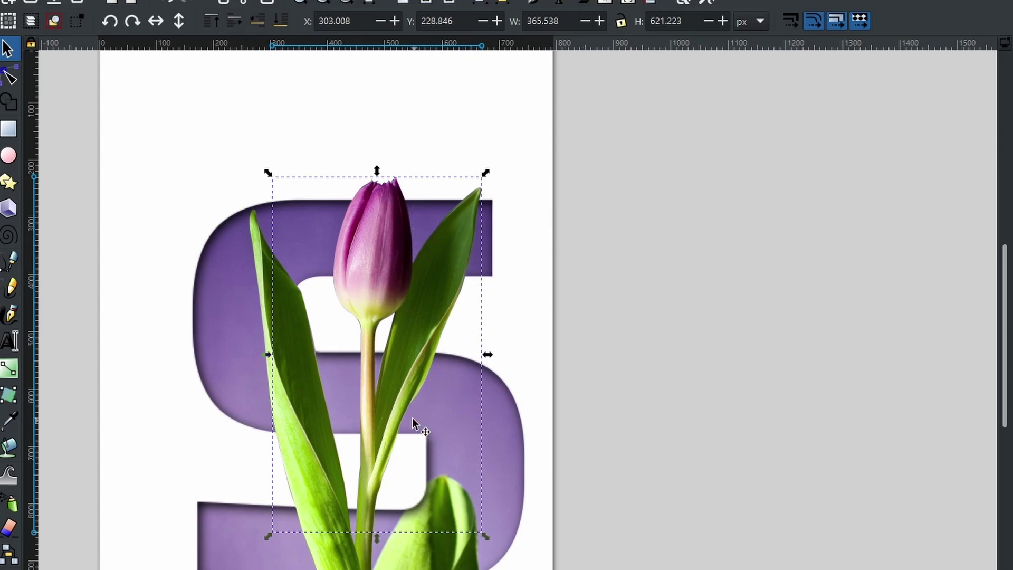
left_click(577, 485)
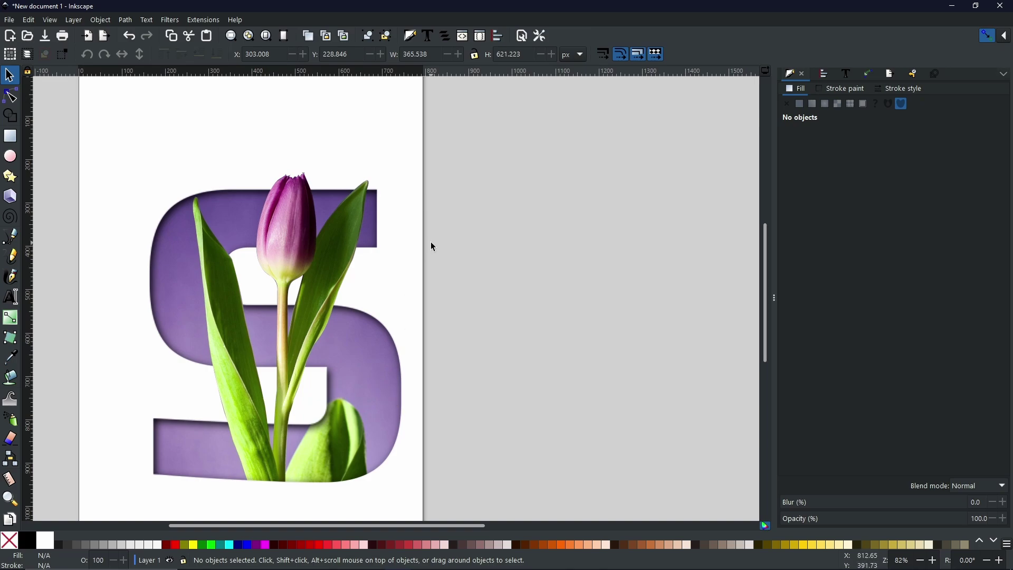
Step: Duplicate the clipped tulip pieces and move the copy well to the right of the page, at about X 1149.6 px
left_click(294, 264)
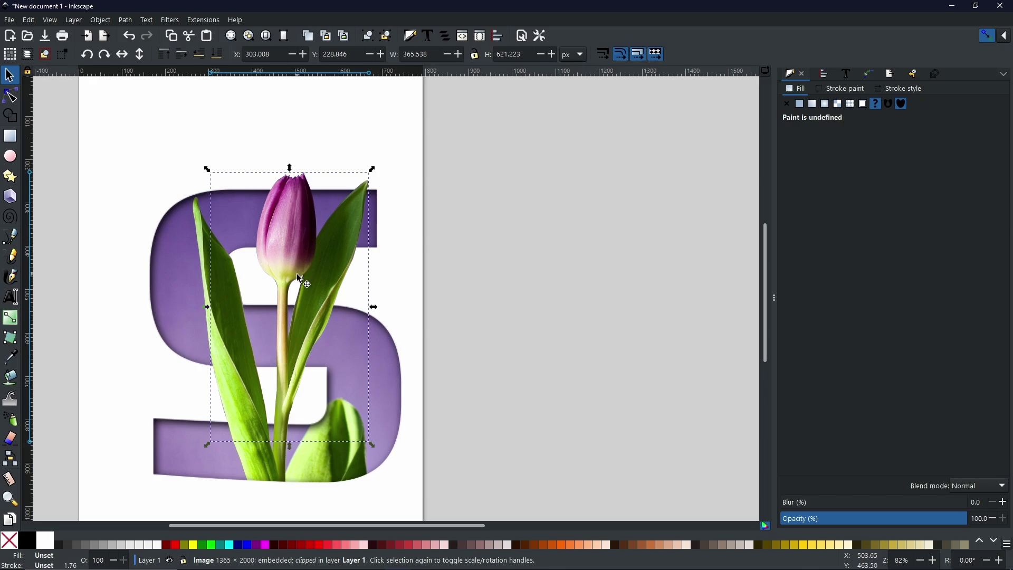
right_click(269, 261)
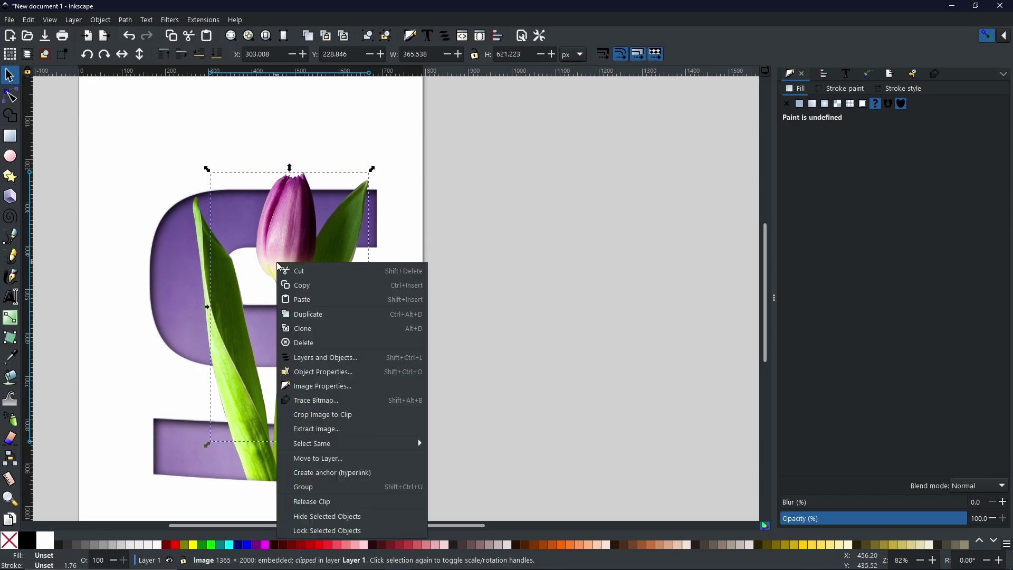
left_click(308, 314)
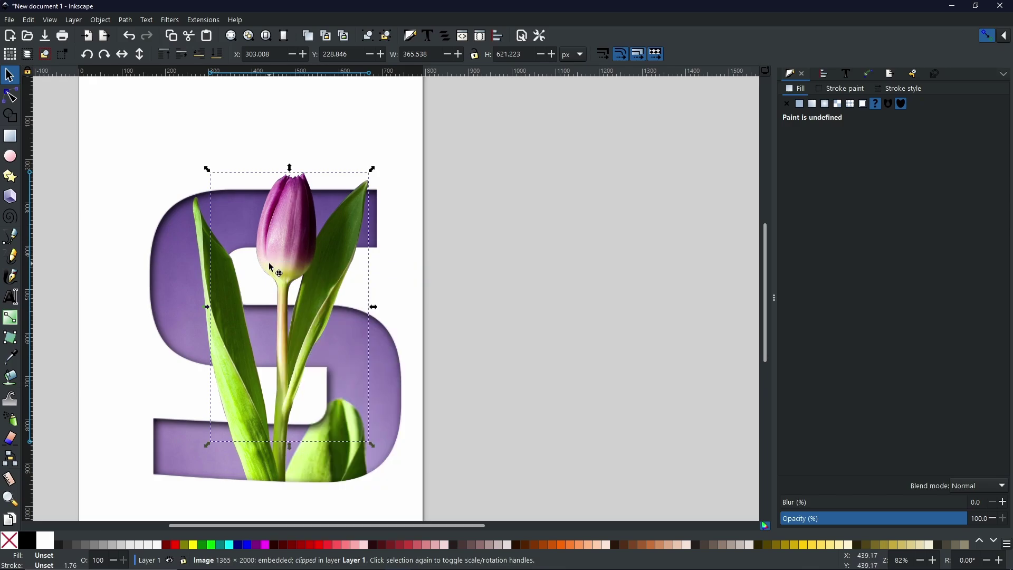
left_click_drag(284, 267, 629, 264)
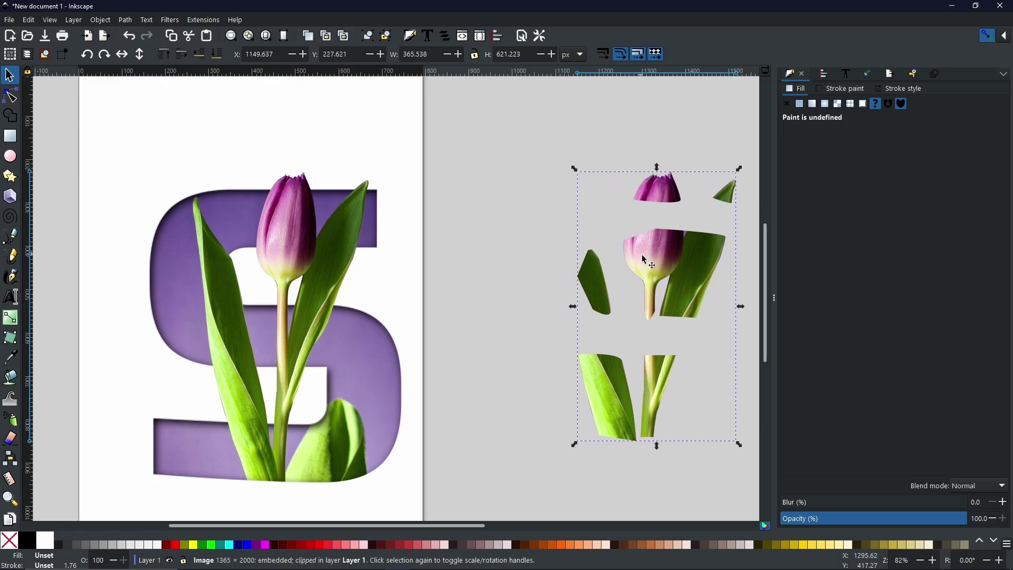
Step: Release the clip of the duplicated tulip pieces and delete the released photo, keeping only the black path
right_click(650, 263)
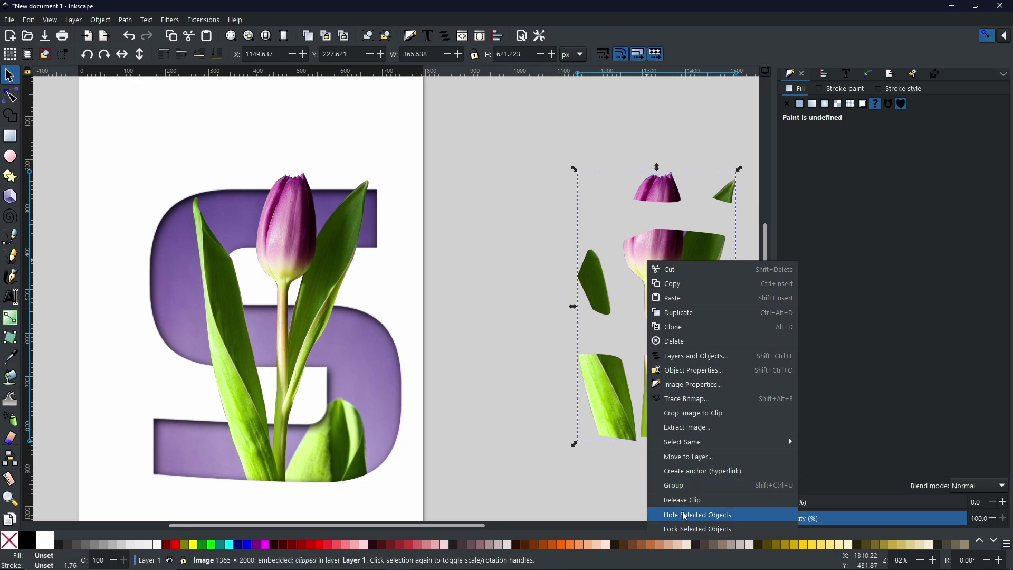
left_click(688, 500)
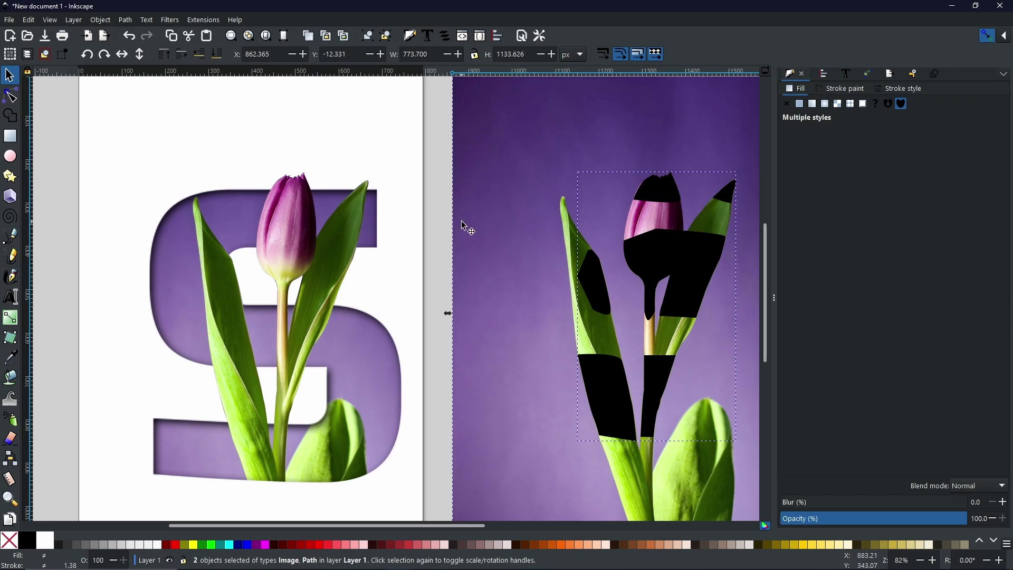
left_click(441, 215)
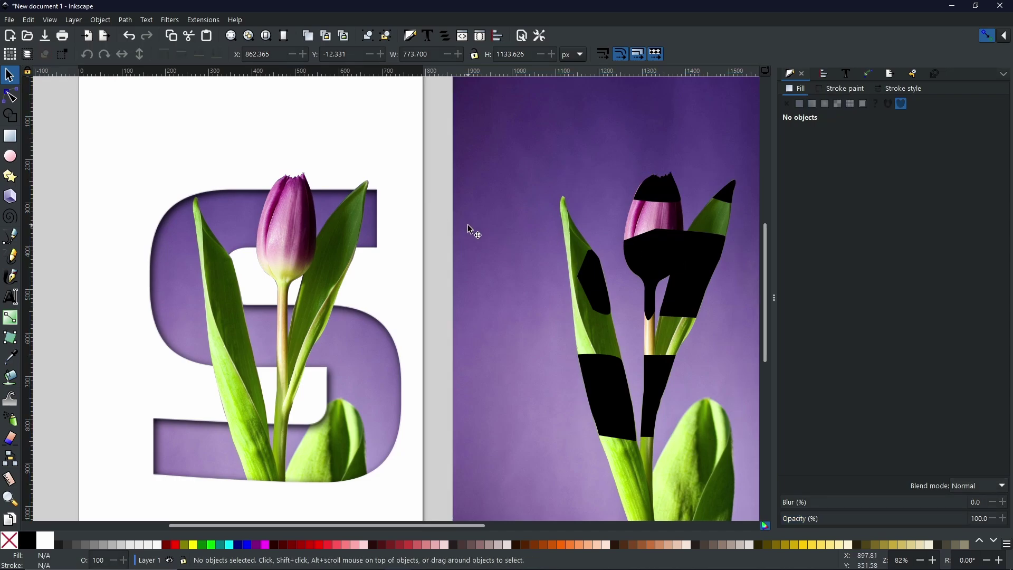
left_click(490, 193)
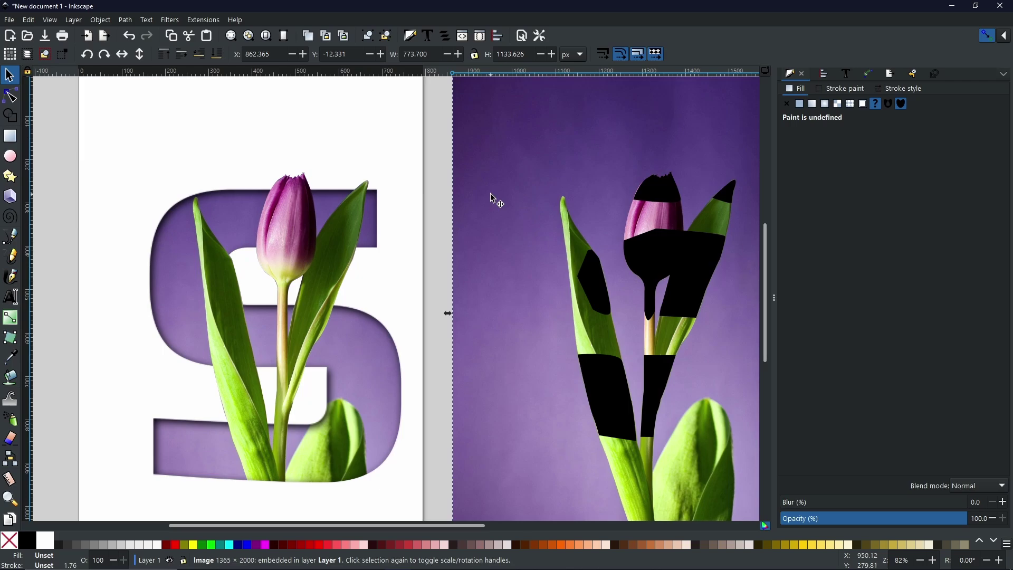
key("Delete")
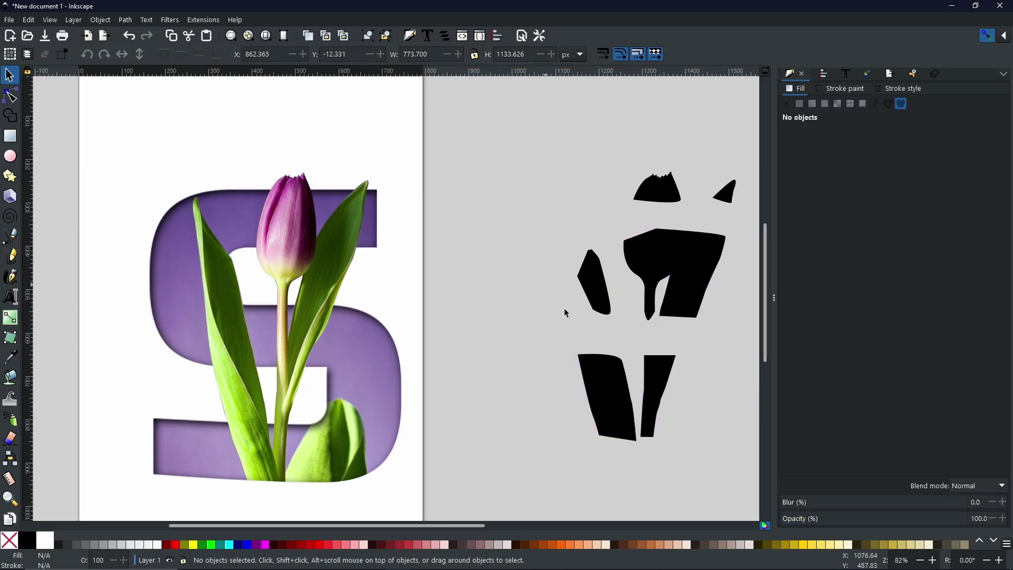
Step: Move the black path onto the tulip at X 303.008 and Y 228.846 px and blur it to 16.3%
left_click_drag(603, 265, 337, 266)
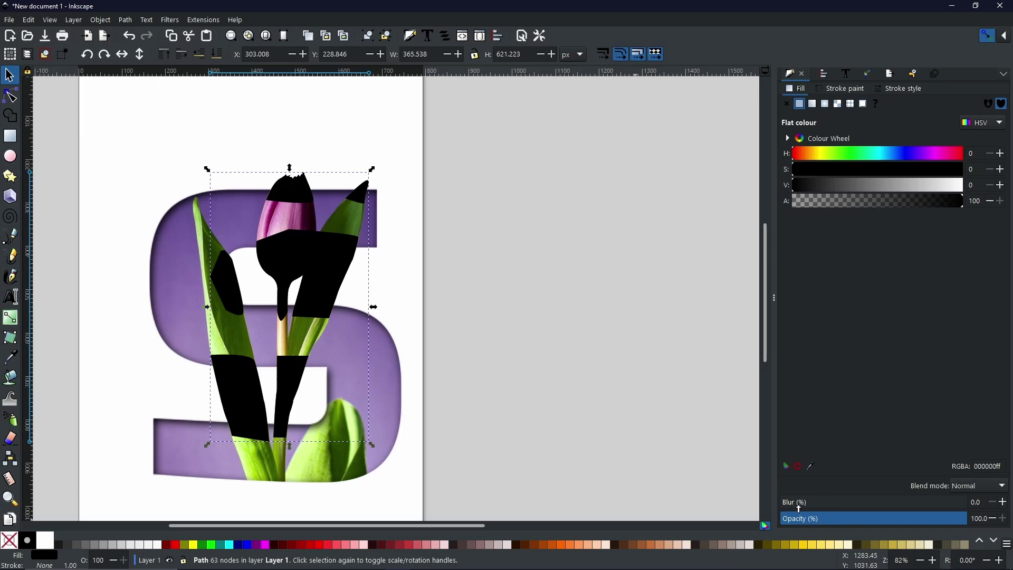
mouse_move(800, 508)
left_mouse_down()
mouse_move(785, 505)
mouse_move(812, 509)
left_mouse_up()
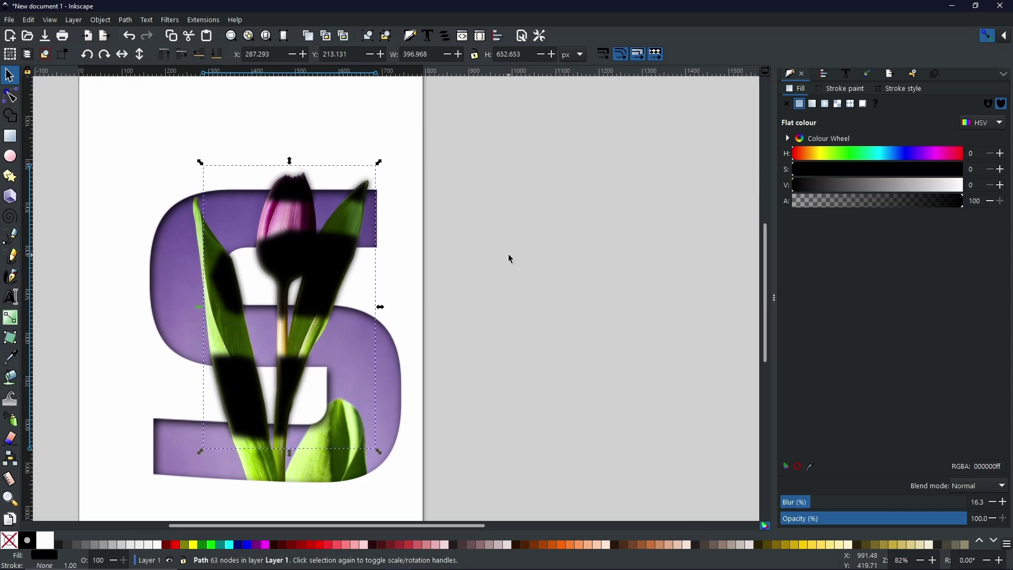
Step: Nudge the blurred black shadow to X 293.293 and Y 217.131 px and lower it beneath the clipped tulip pieces
key("Up")
key("Up")
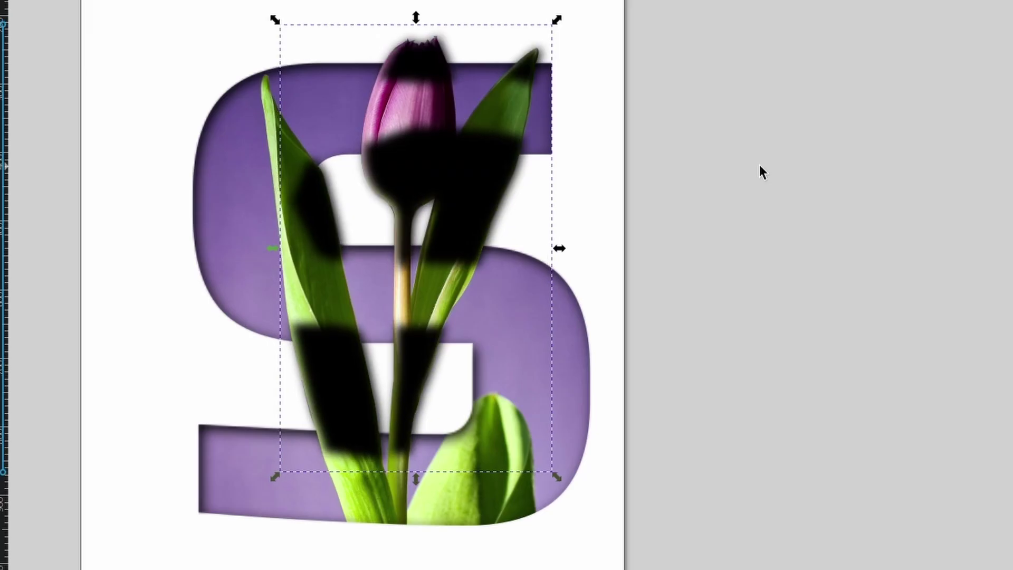
key("Down")
key("Down")
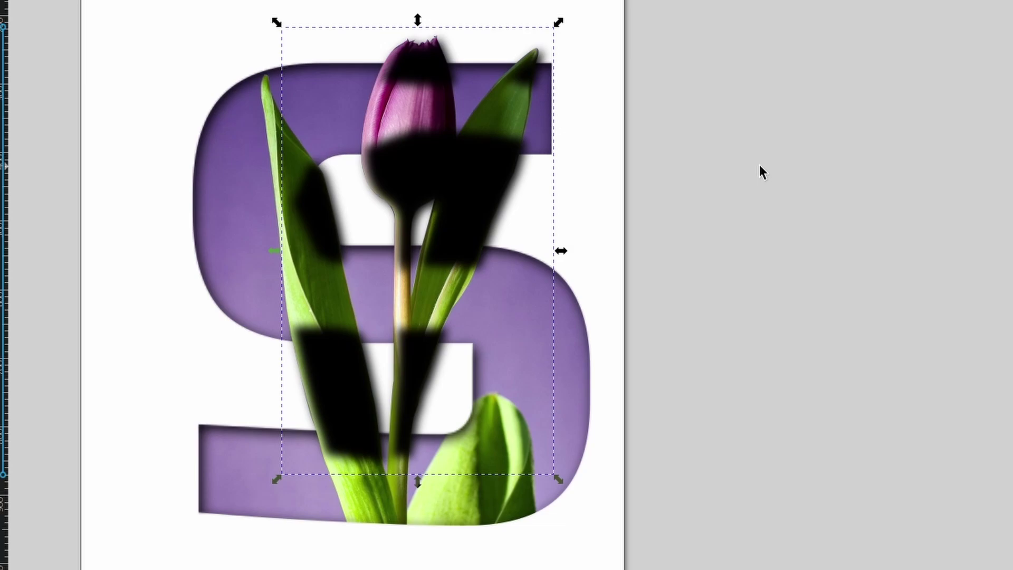
key("Left")
key("Right")
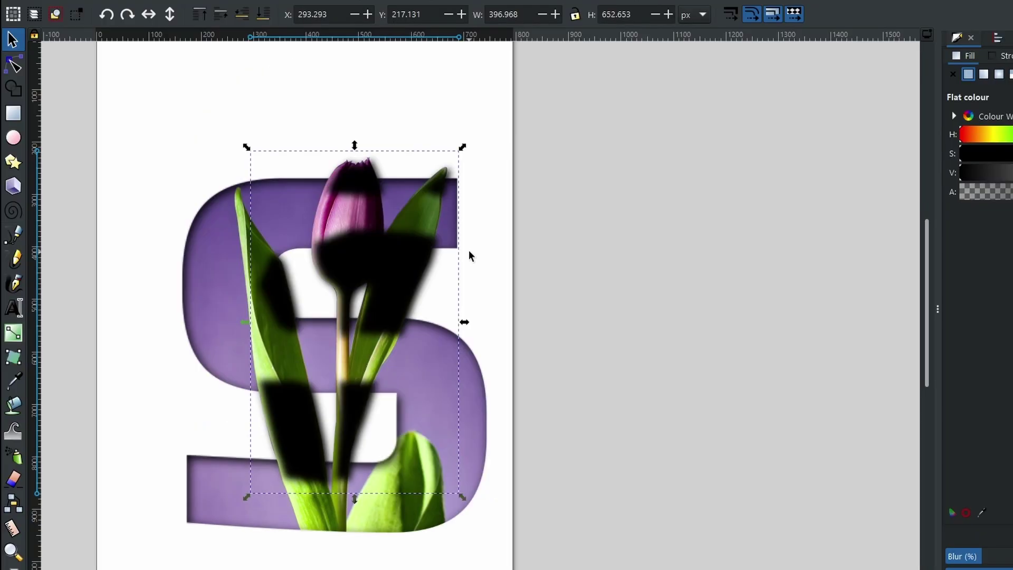
left_click(249, 12)
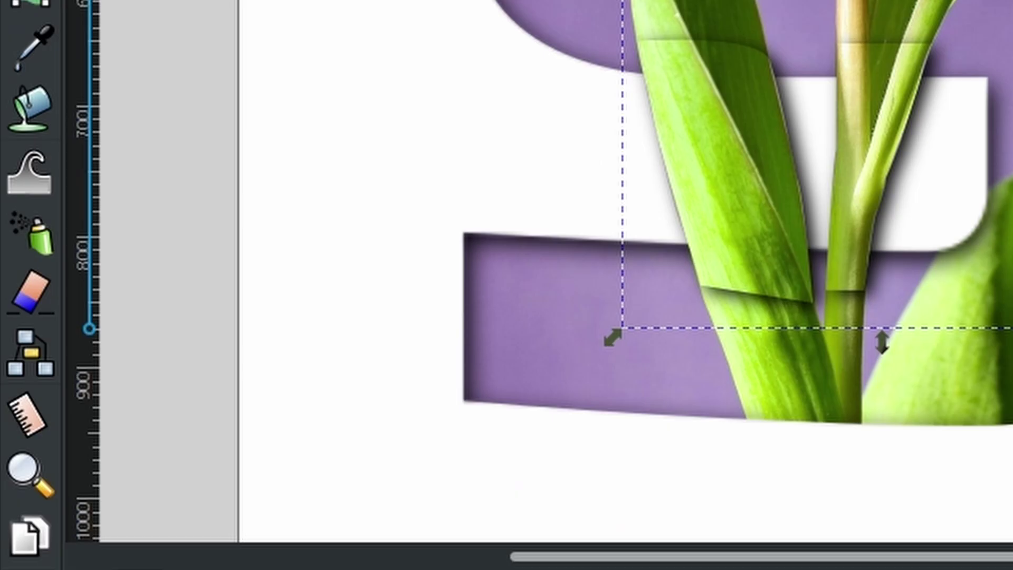
Step: Use the Eraser tool to remove the shadow seams across the tulip's bloom and the upper part of the tall leaf beside it
left_click(56, 288)
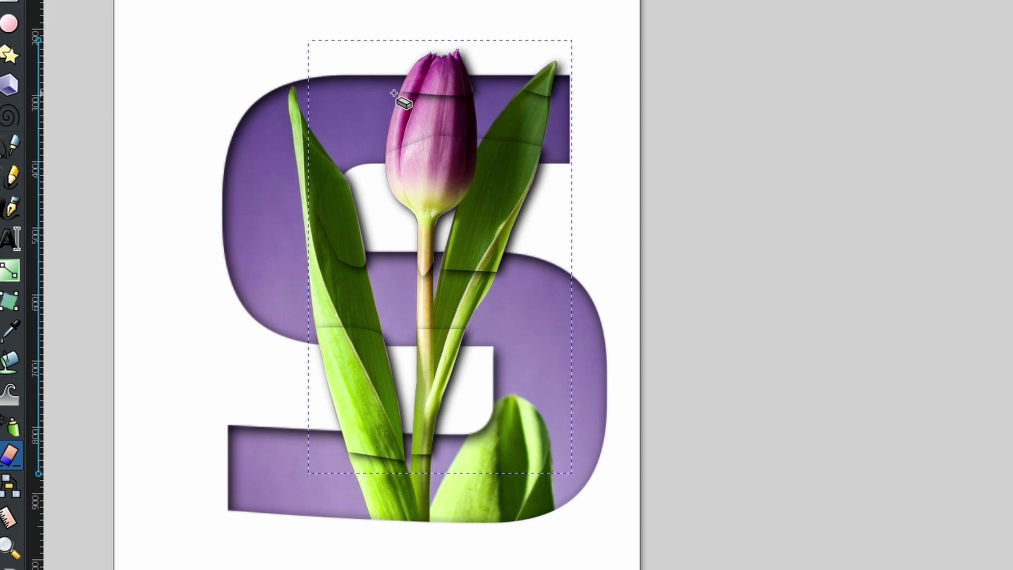
left_click_drag(392, 92, 526, 104)
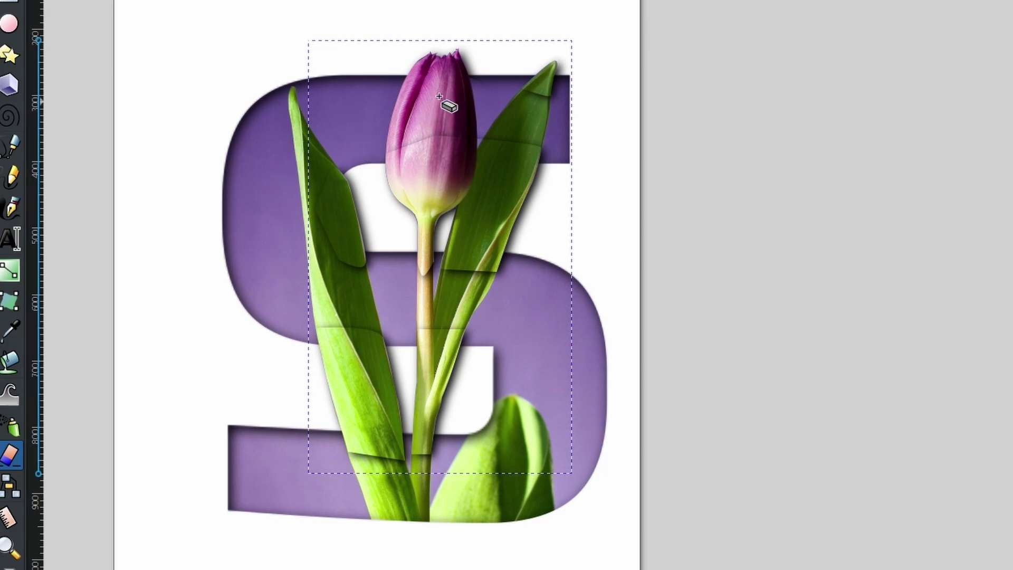
left_click_drag(230, 79, 266, 124)
mouse_move(279, 44)
left_mouse_down()
mouse_move(304, 82)
mouse_move(373, 119)
mouse_move(385, 161)
left_mouse_up()
mouse_move(481, 92)
left_mouse_down()
mouse_move(557, 92)
mouse_move(592, 131)
left_mouse_up()
left_click_drag(509, 90, 590, 107)
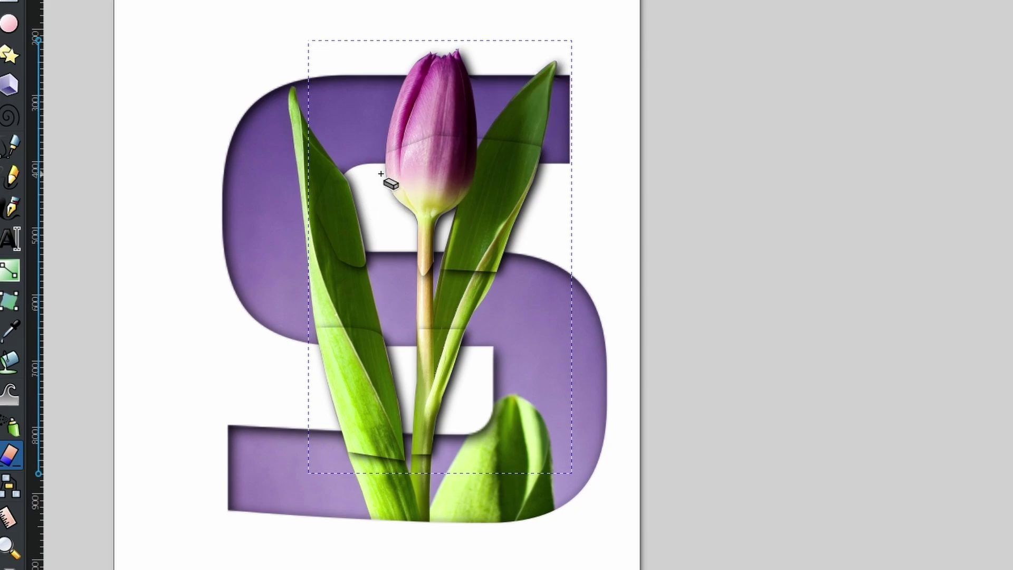
mouse_move(367, 143)
left_mouse_down()
mouse_move(554, 139)
mouse_move(637, 152)
left_mouse_up()
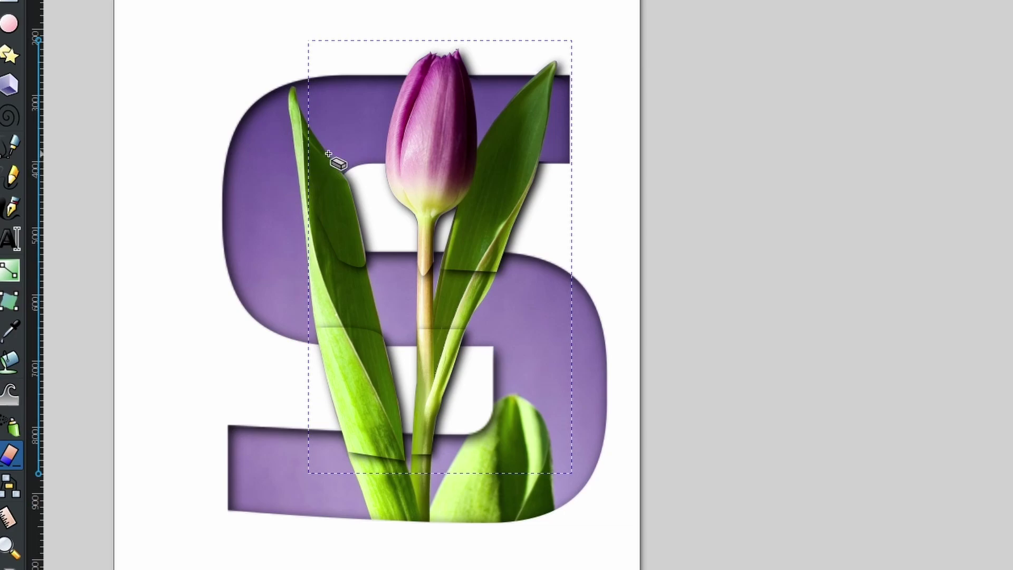
Step: Erase the shadow seams across the middle of the long outer leaf, the stem and the inner leaf, on the S's central stroke
mouse_move(328, 153)
left_mouse_down()
mouse_move(308, 223)
mouse_move(314, 243)
mouse_move(348, 289)
mouse_move(406, 308)
left_mouse_up()
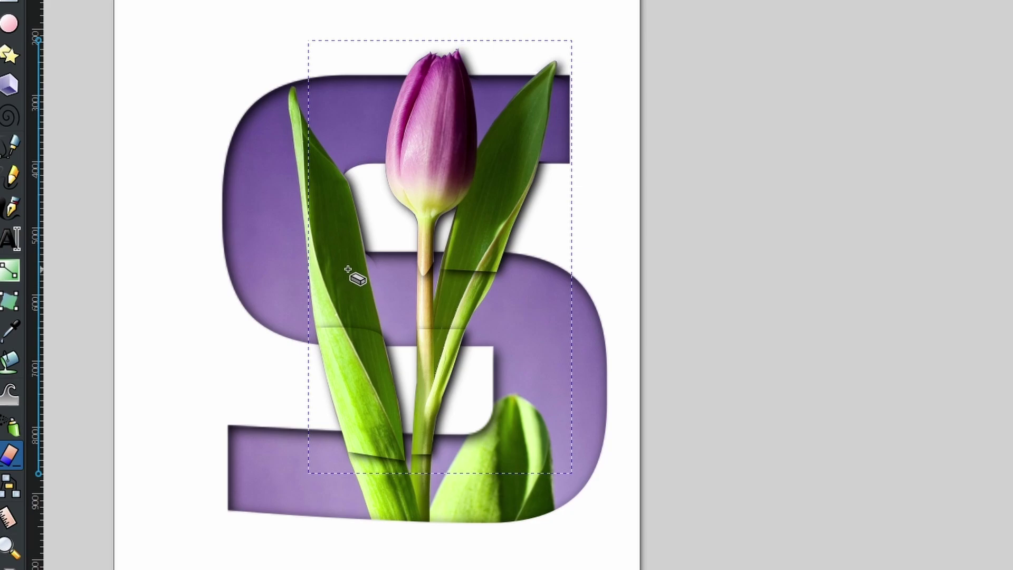
left_click_drag(339, 272, 408, 275)
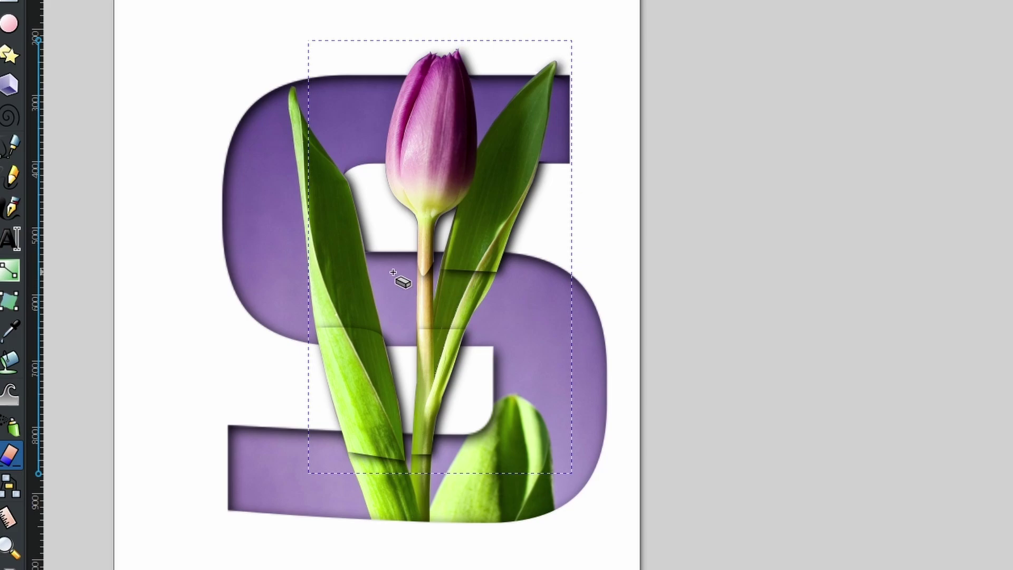
mouse_move(400, 250)
left_mouse_down()
mouse_move(418, 274)
mouse_move(575, 291)
mouse_move(581, 311)
left_mouse_up()
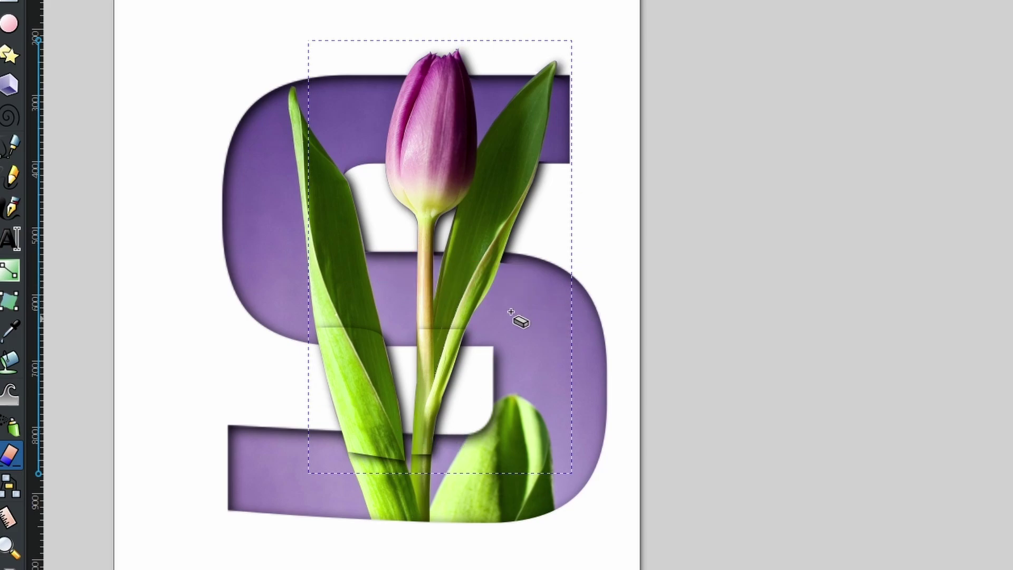
mouse_move(403, 293)
left_mouse_down()
mouse_move(499, 270)
mouse_move(555, 284)
left_mouse_up()
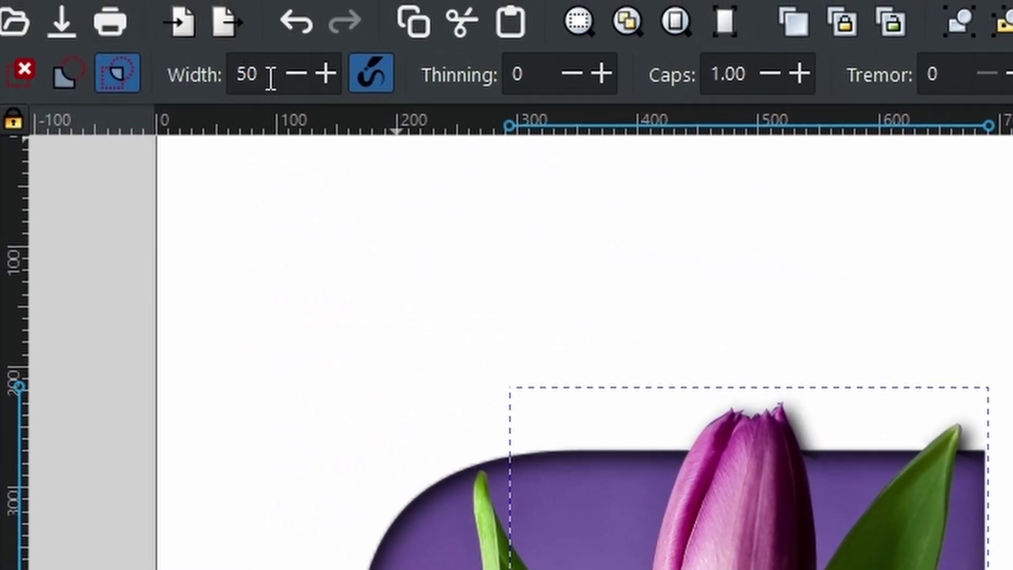
Step: With an eraser width of 50, erase the shadow seams on the leaf and stem just above the S's lower white opening
left_click_drag(270, 80, 165, 68)
left_click(282, 69)
left_click_drag(283, 68, 215, 68)
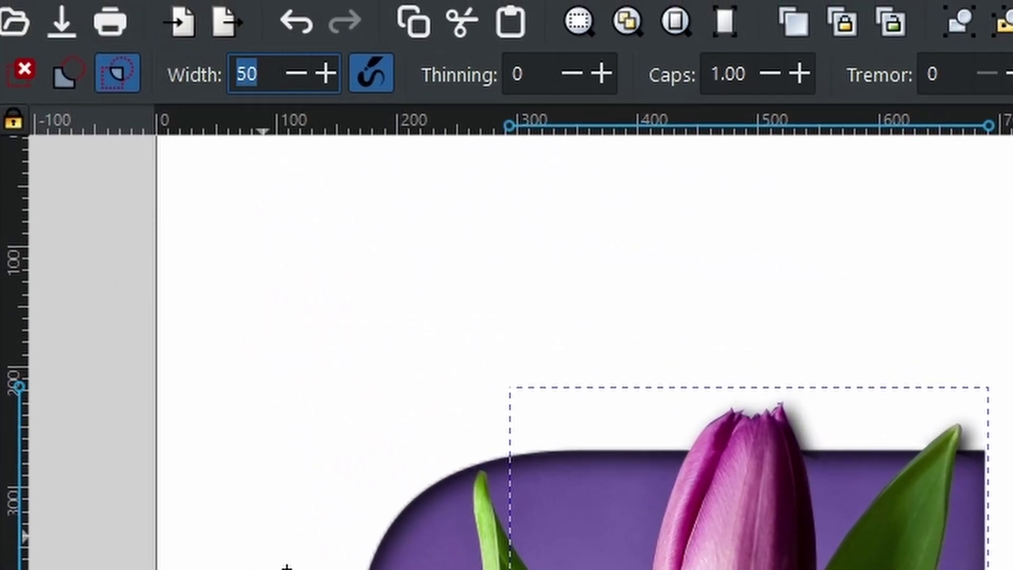
left_click_drag(253, 328, 412, 343)
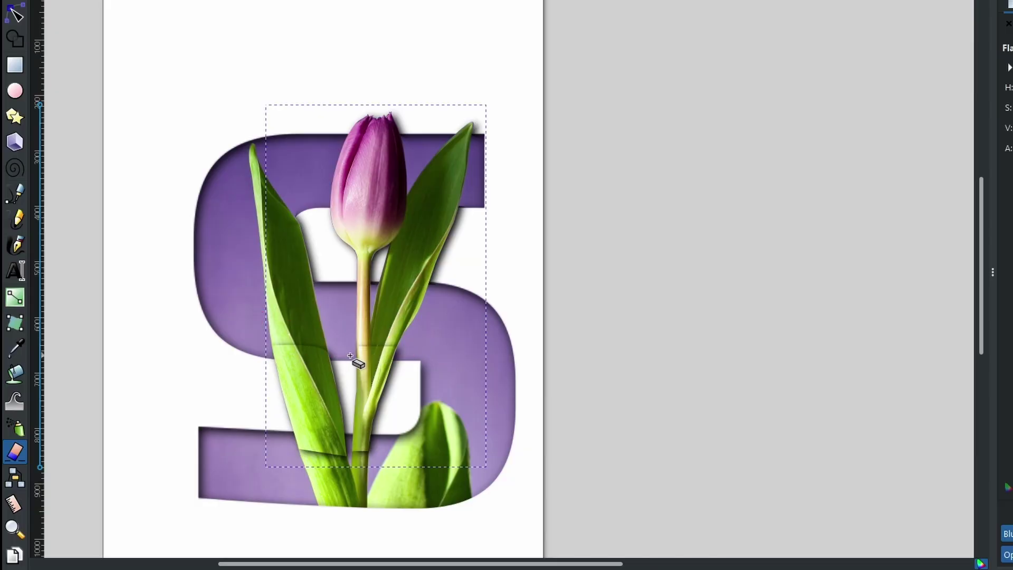
mouse_move(261, 332)
left_mouse_down()
mouse_move(440, 352)
mouse_move(312, 346)
mouse_move(401, 351)
left_mouse_up()
scroll(321, 322, "up", 5)
mouse_move(305, 339)
left_mouse_down()
mouse_move(412, 406)
mouse_move(615, 407)
left_mouse_up()
mouse_move(538, 389)
left_mouse_down()
mouse_move(471, 388)
mouse_move(395, 407)
left_mouse_up()
mouse_move(701, 385)
left_mouse_down()
mouse_move(795, 411)
mouse_move(950, 392)
left_mouse_up()
mouse_move(881, 401)
left_mouse_down()
mouse_move(714, 410)
mouse_move(665, 396)
left_mouse_up()
scroll(798, 502, "down", 3)
scroll(798, 502, "down", 5)
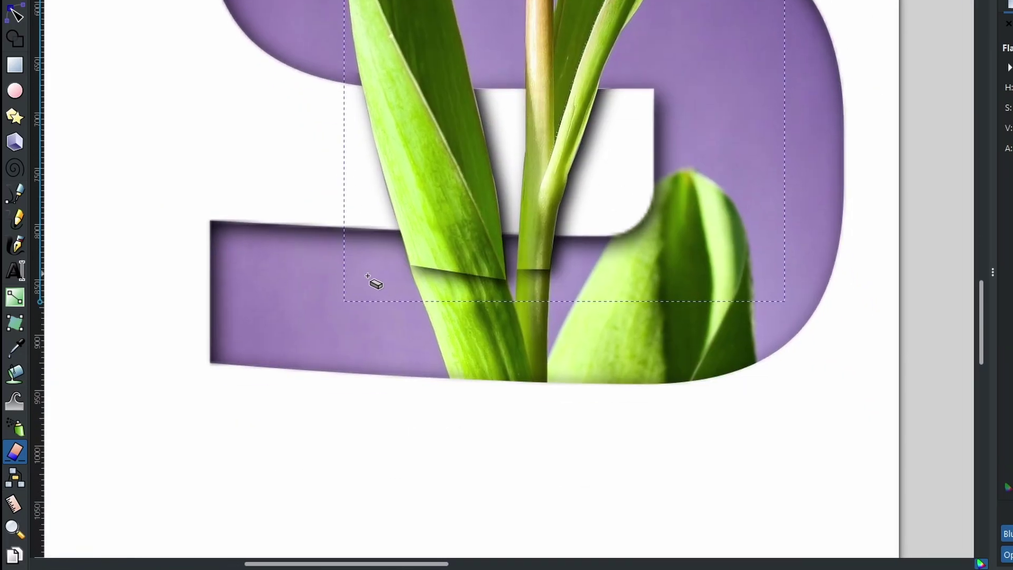
Step: Erase the remaining shadow seams across the leaf and stem on the S's bottom stroke, and return to the Selector tool
left_click_drag(364, 267, 728, 292)
left_click_drag(353, 246, 672, 263)
mouse_move(447, 254)
left_mouse_down()
mouse_move(621, 285)
mouse_move(697, 317)
left_mouse_up()
scroll(565, 301, "down", 3)
key("s")
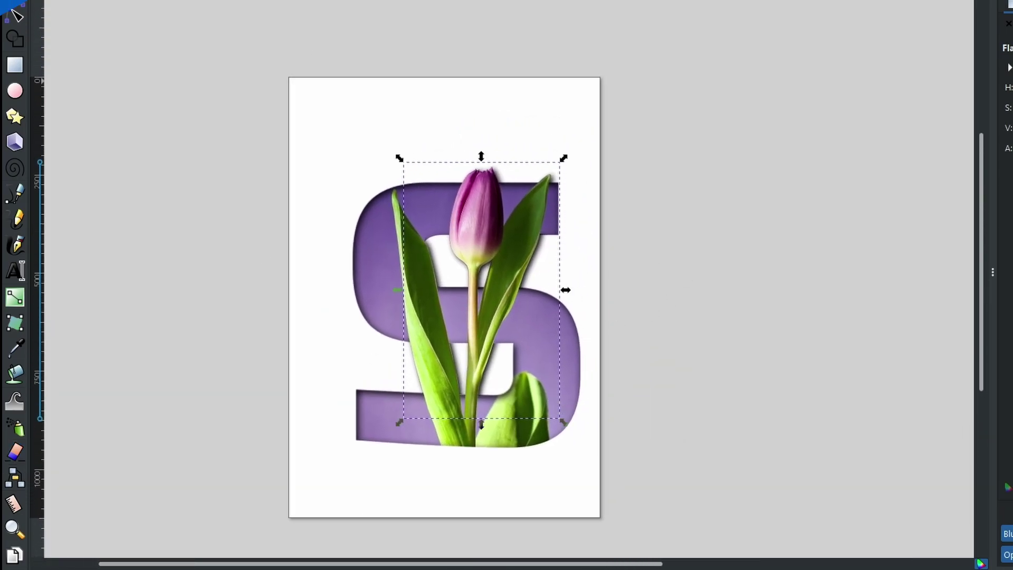